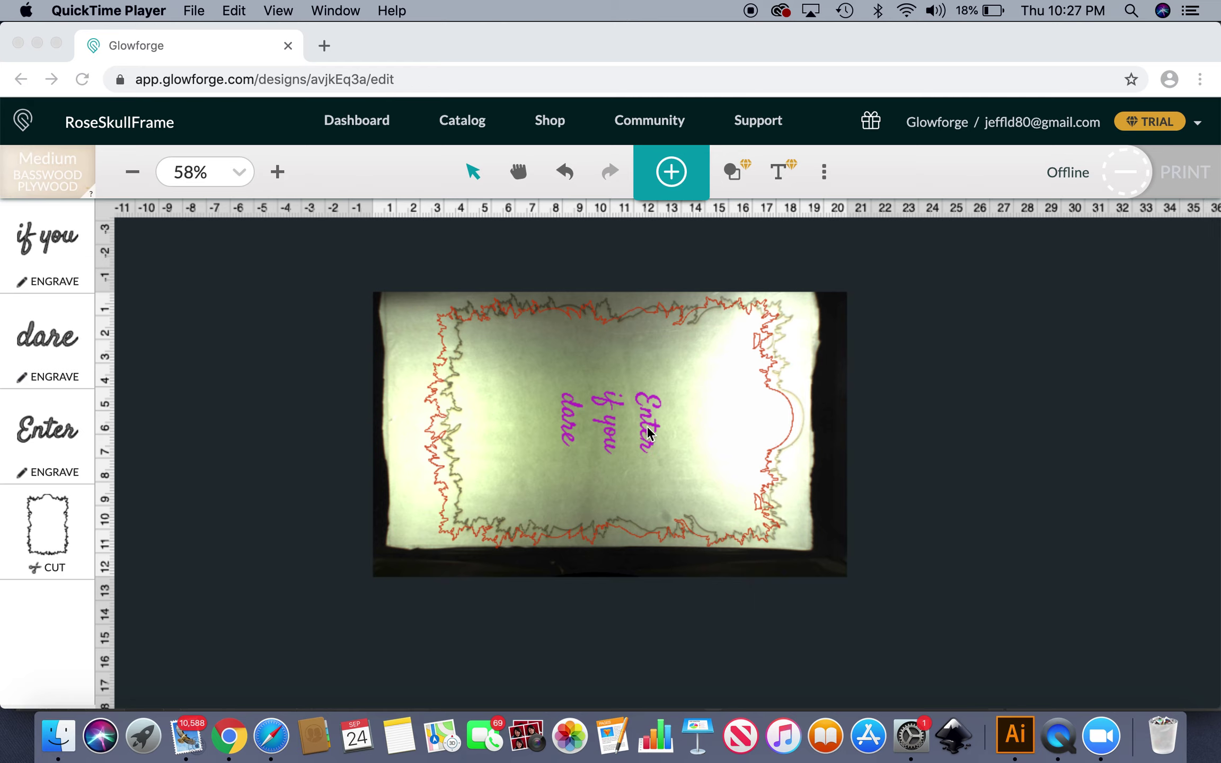
Align the frame outline with the matching silhouette already cut into the material on the bed.
{"action": "left_click", "coordinate": [531, 374]}
{"action": "left_click_drag", "start_coordinate": [609, 387], "coordinate": [544, 372]}
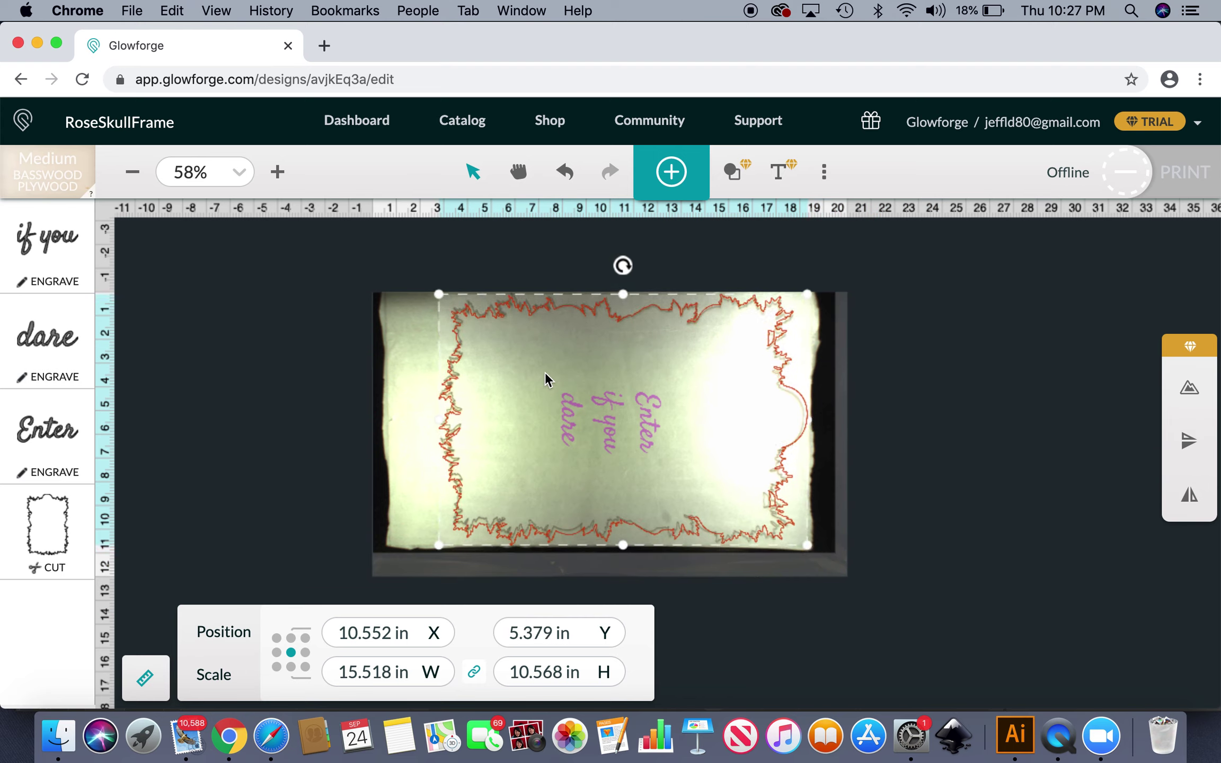
{"action": "left_click", "coordinate": [574, 419]}
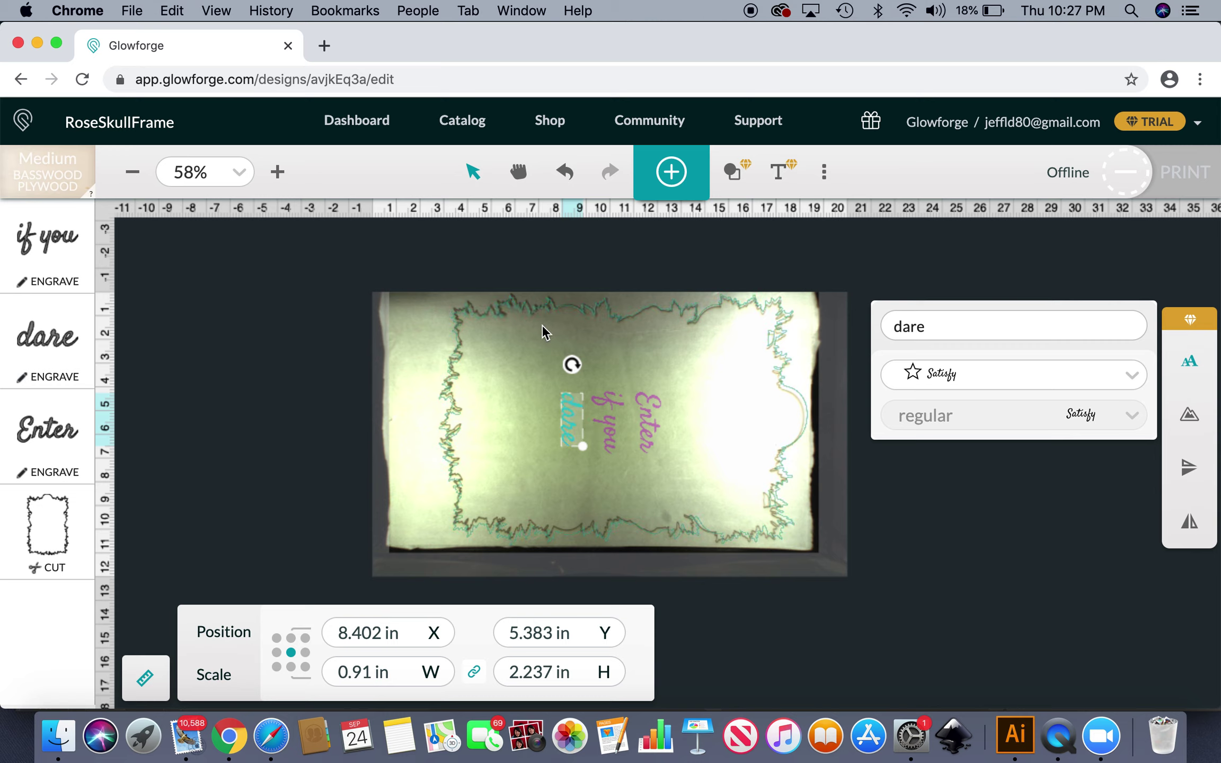
{"action": "left_click", "coordinate": [536, 400]}
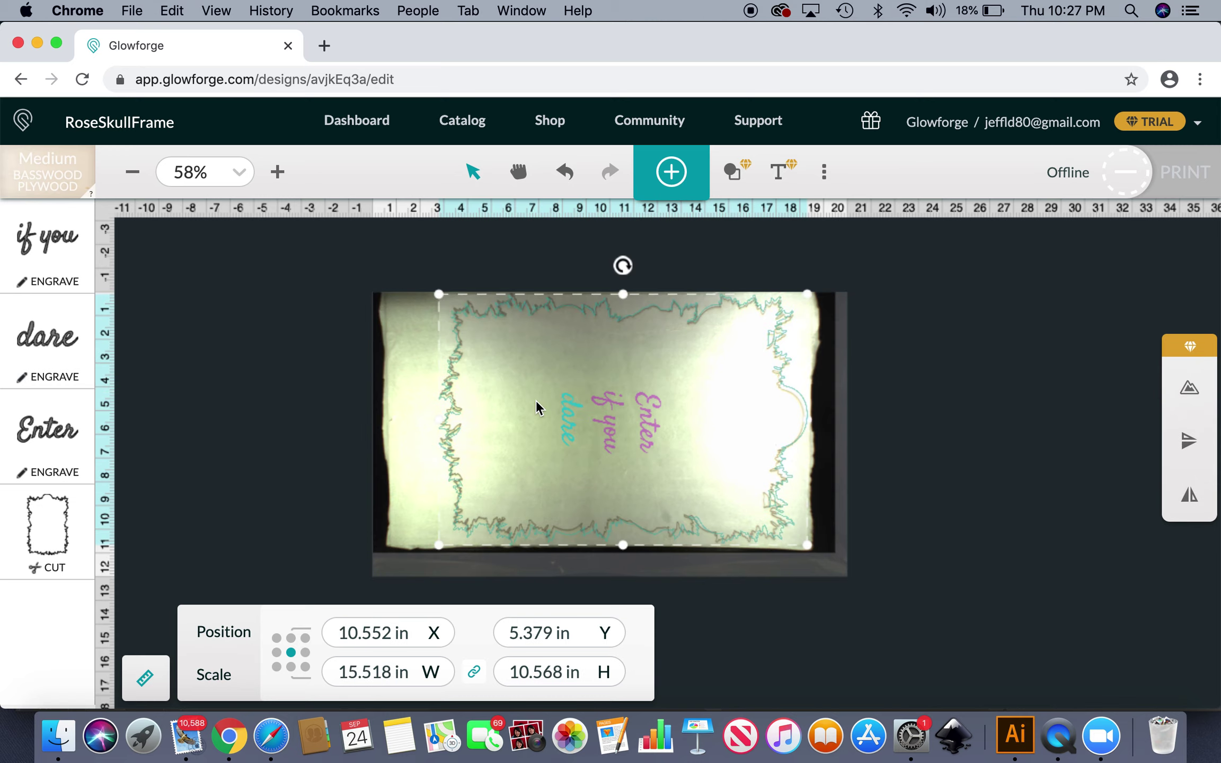
Change the operation of the "if you", "dare" and "Enter" texts from Engrave to Cut.
{"action": "left_click", "coordinate": [568, 418]}
{"action": "scroll", "coordinate": [568, 417], "scroll_direction": "up", "scroll_amount": 8}
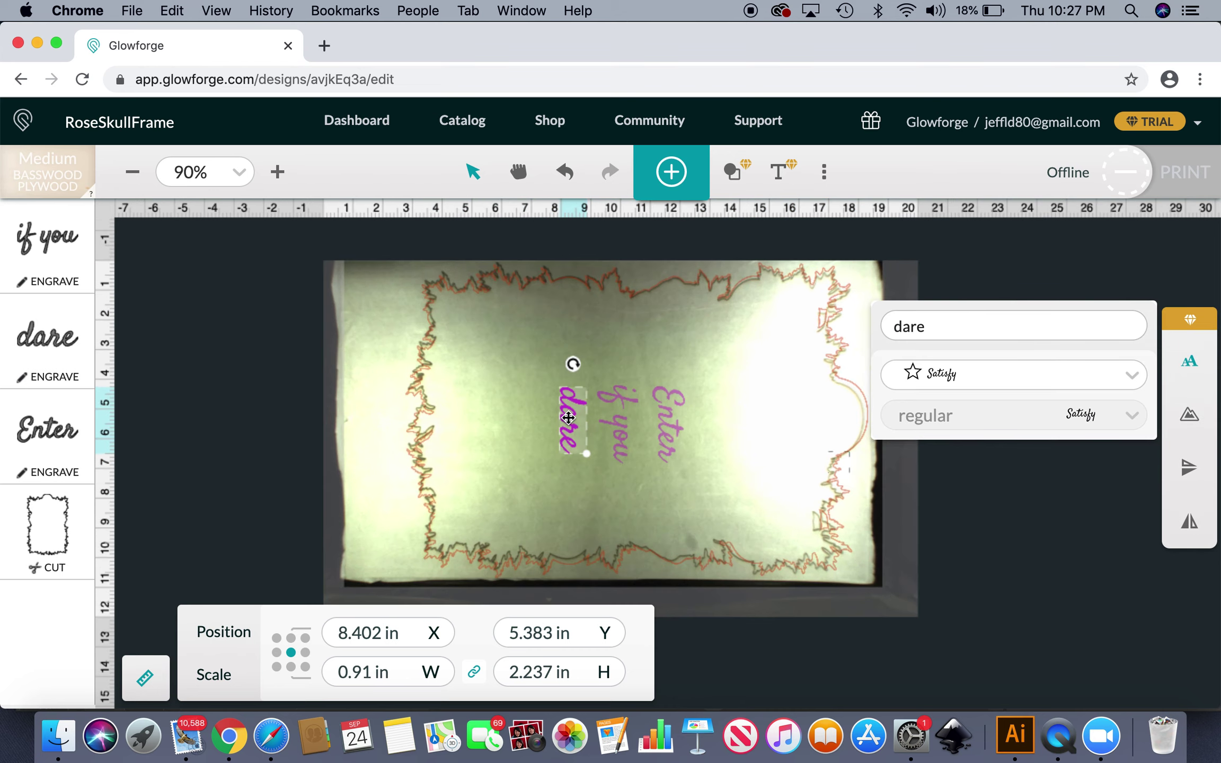
{"action": "scroll", "coordinate": [568, 418], "scroll_direction": "right", "scroll_amount": 5}
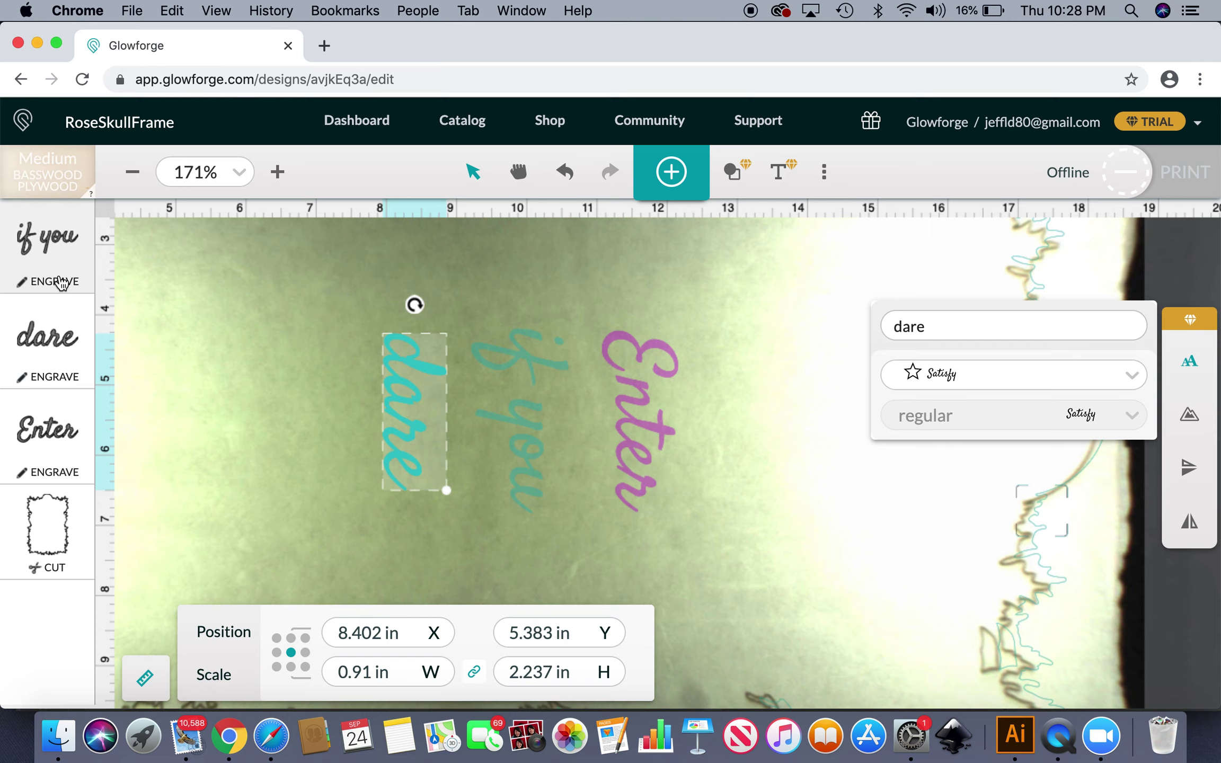
{"action": "left_click", "coordinate": [61, 283]}
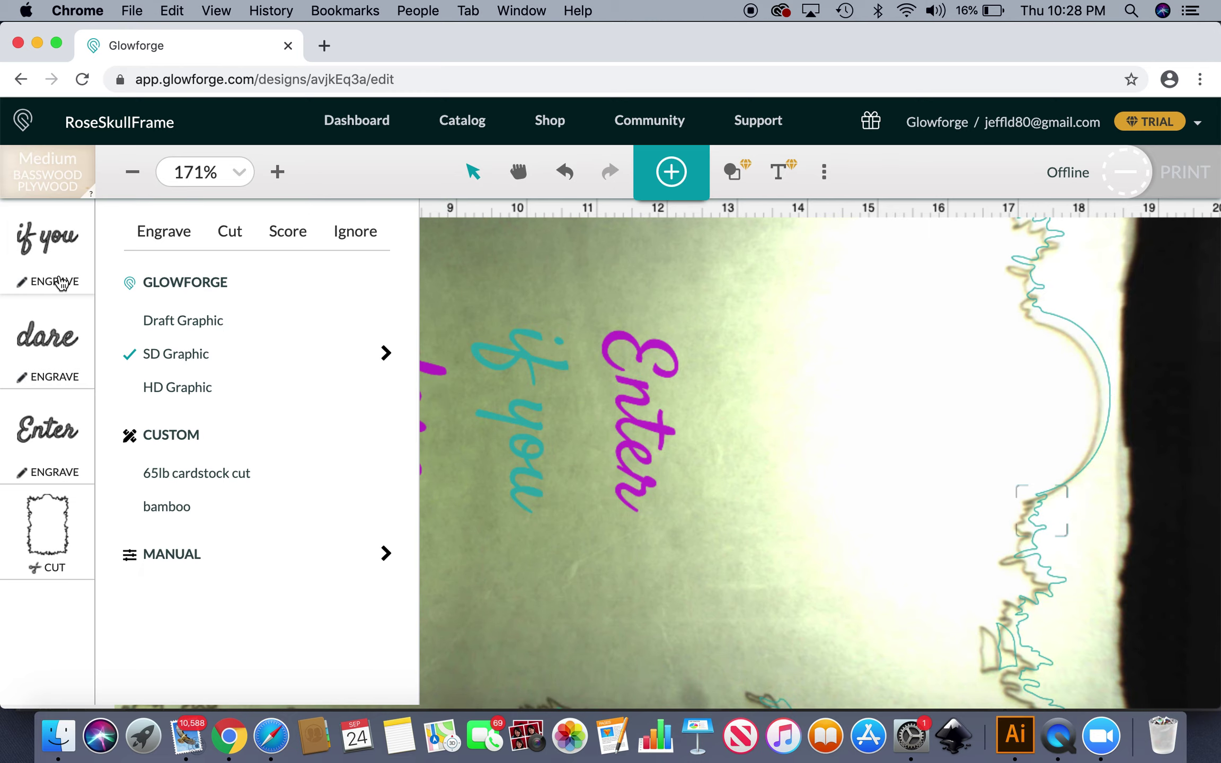
{"action": "left_click", "coordinate": [233, 232]}
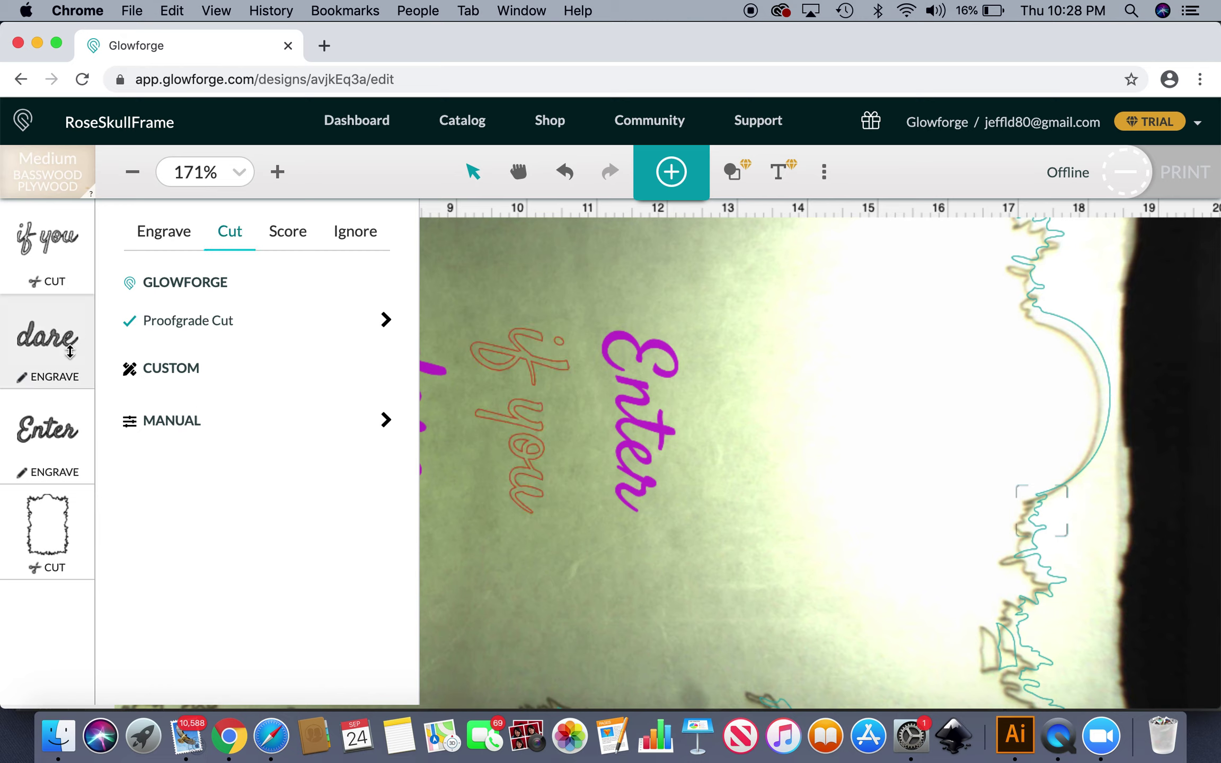
{"action": "left_click", "coordinate": [69, 351]}
{"action": "left_click", "coordinate": [229, 232]}
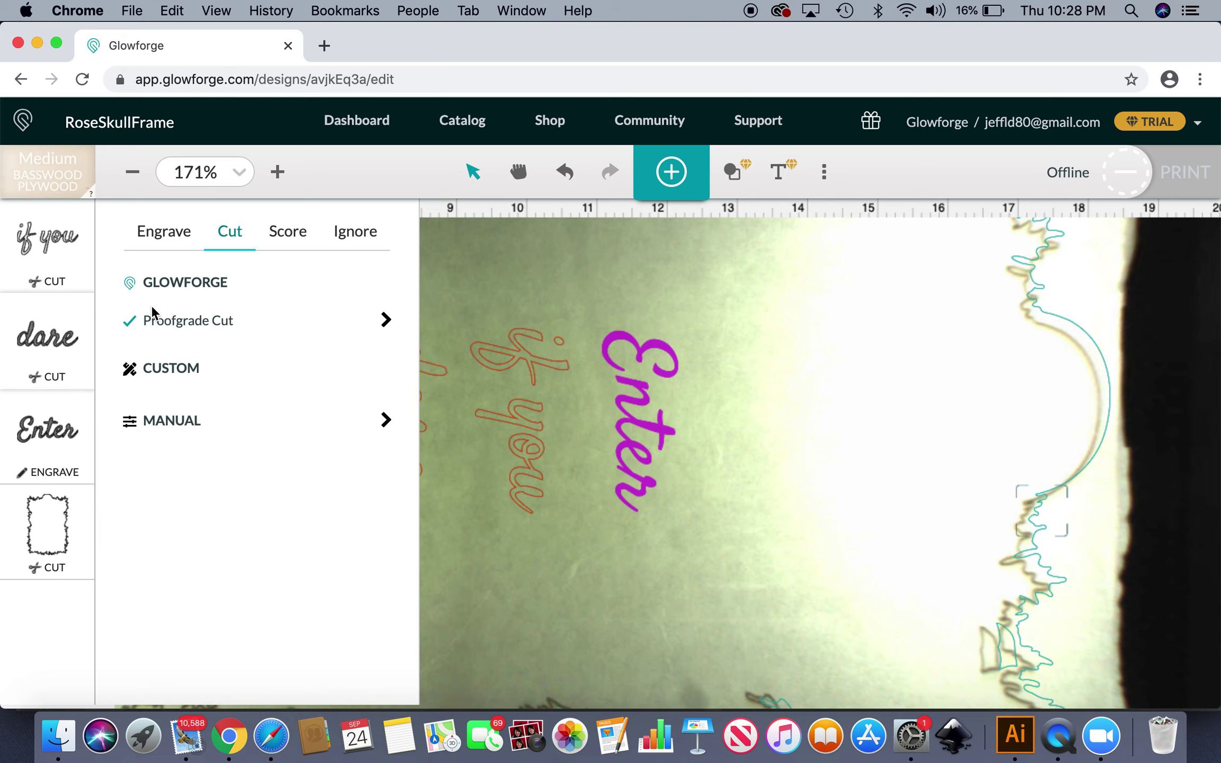
{"action": "left_click", "coordinate": [45, 451]}
{"action": "left_click", "coordinate": [230, 232]}
{"action": "left_click", "coordinate": [476, 300]}
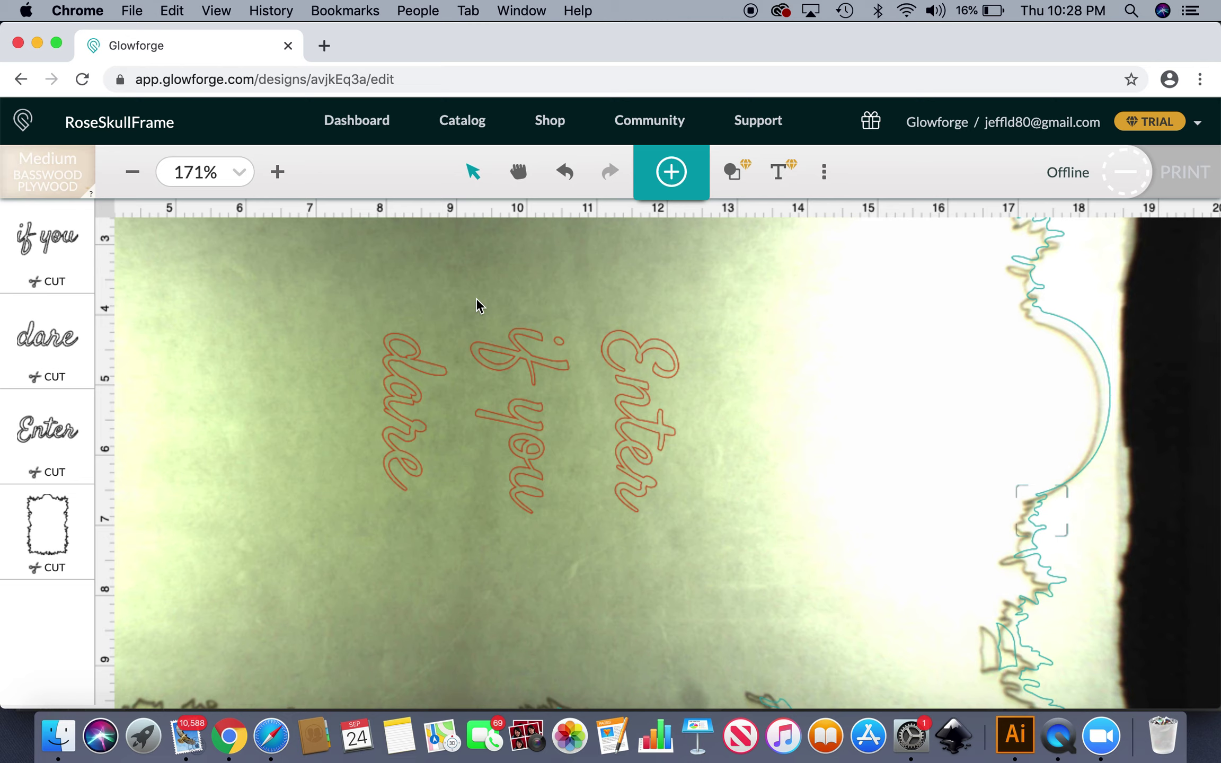
Examine the letter outlines of "Enter", "if you" and "dare" up close to see how each word would be cut.
{"action": "left_click", "coordinate": [444, 359]}
{"action": "scroll", "coordinate": [445, 359], "scroll_direction": "up", "scroll_amount": 3}
{"action": "scroll", "coordinate": [444, 359], "scroll_direction": "down", "scroll_amount": 1}
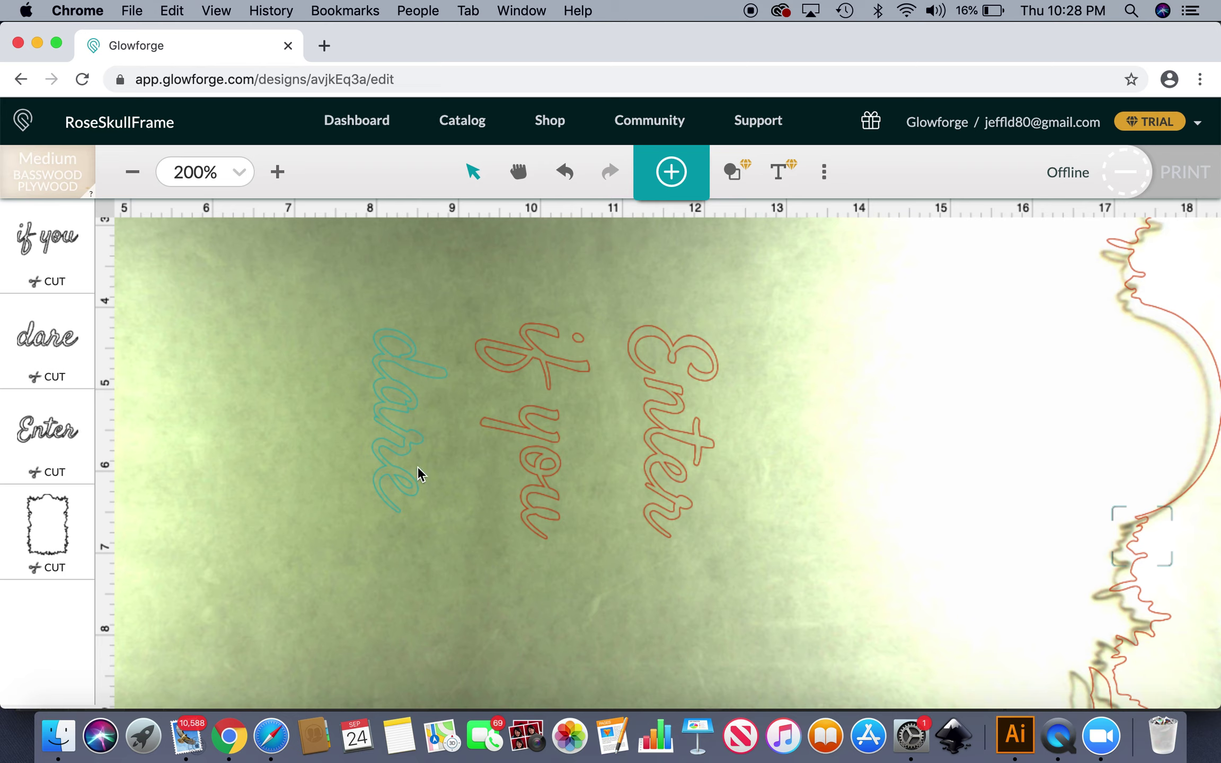
{"action": "left_click", "coordinate": [545, 355]}
{"action": "left_click", "coordinate": [617, 362]}
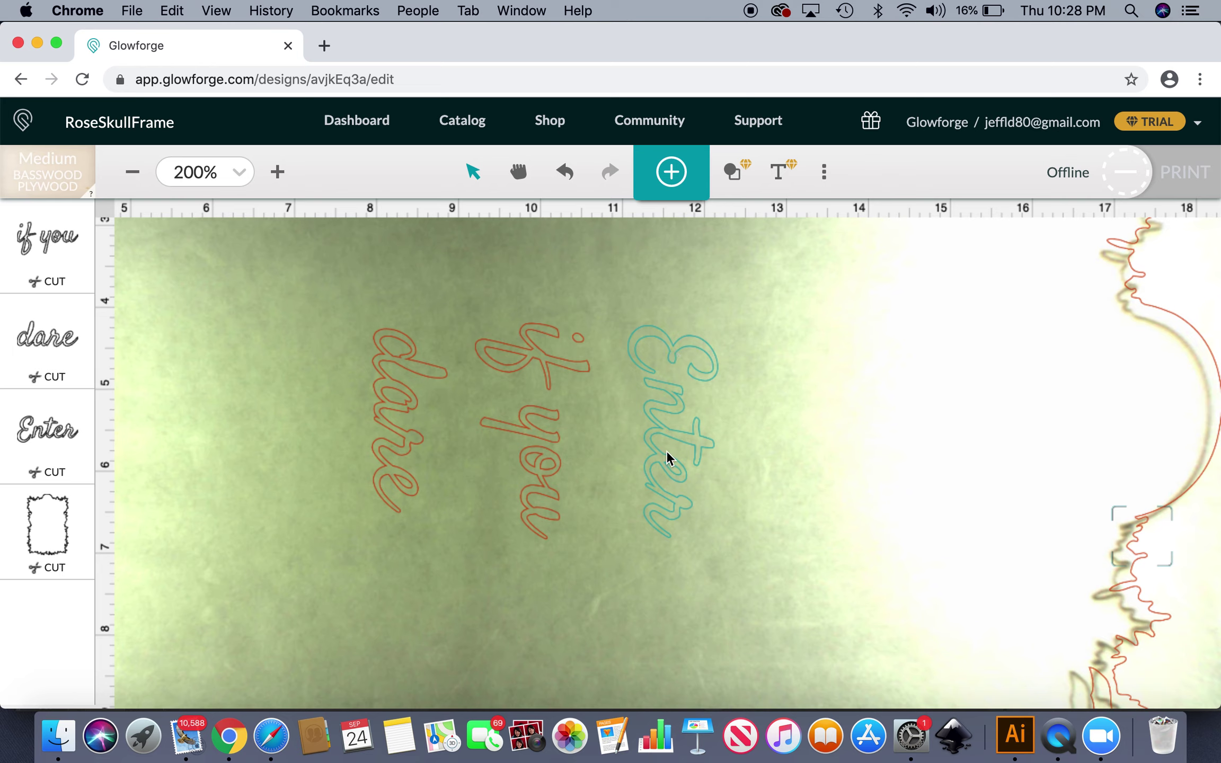
{"action": "left_click", "coordinate": [405, 409]}
{"action": "left_click", "coordinate": [498, 513]}
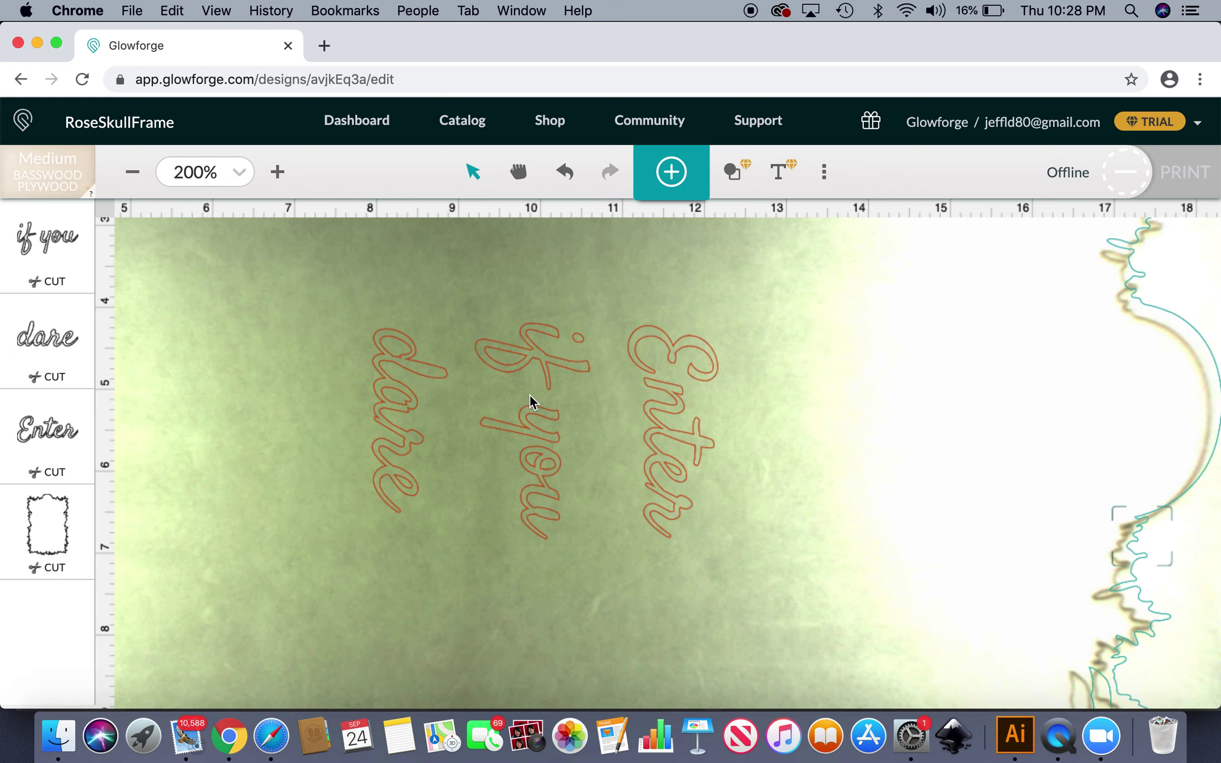
{"action": "left_click", "coordinate": [536, 394]}
{"action": "left_click", "coordinate": [692, 492]}
{"action": "left_click", "coordinate": [623, 537]}
Examine the size and placement of the three text lines within the whole frame outline.
{"action": "scroll", "coordinate": [623, 538], "scroll_direction": "down", "scroll_amount": 5}
{"action": "scroll", "coordinate": [623, 538], "scroll_direction": "up", "scroll_amount": 3}
{"action": "scroll", "coordinate": [623, 539], "scroll_direction": "down", "scroll_amount": 4}
{"action": "scroll", "coordinate": [623, 539], "scroll_direction": "up", "scroll_amount": 4}
{"action": "scroll", "coordinate": [623, 538], "scroll_direction": "down", "scroll_amount": 2}
{"action": "scroll", "coordinate": [623, 537], "scroll_direction": "down", "scroll_amount": 3}
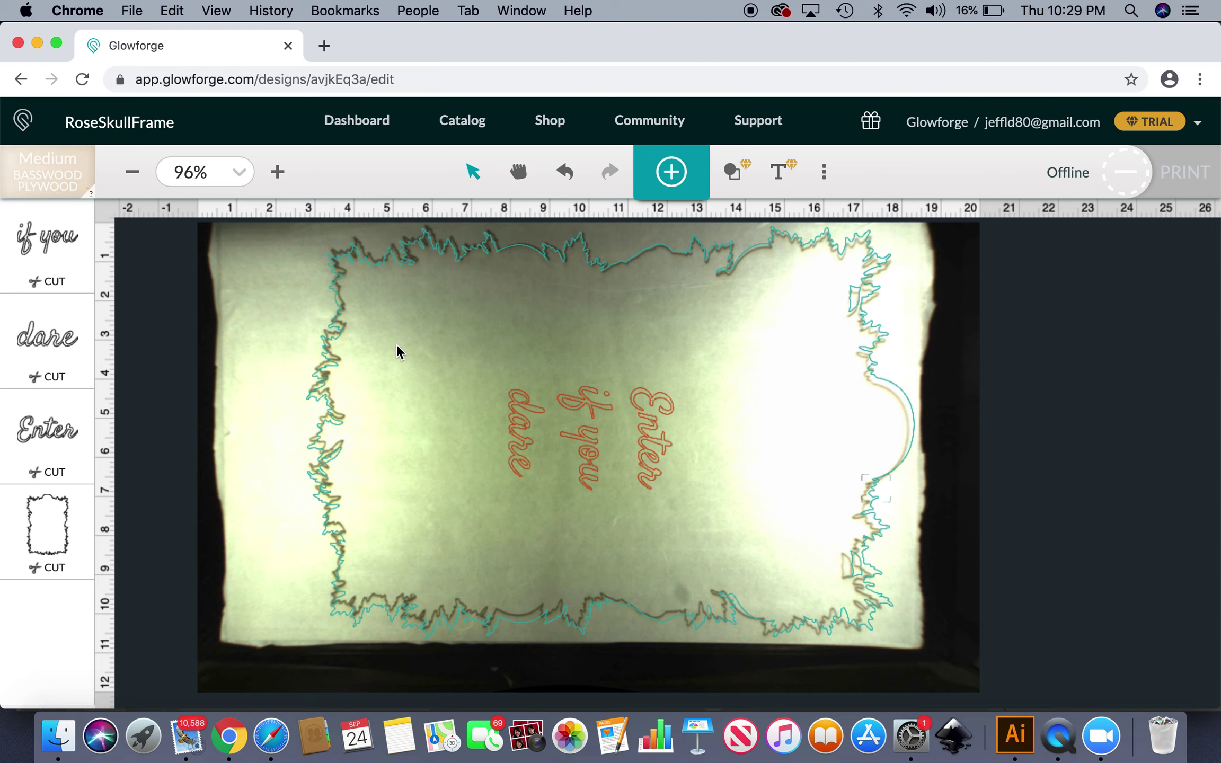
{"action": "left_click", "coordinate": [664, 438]}
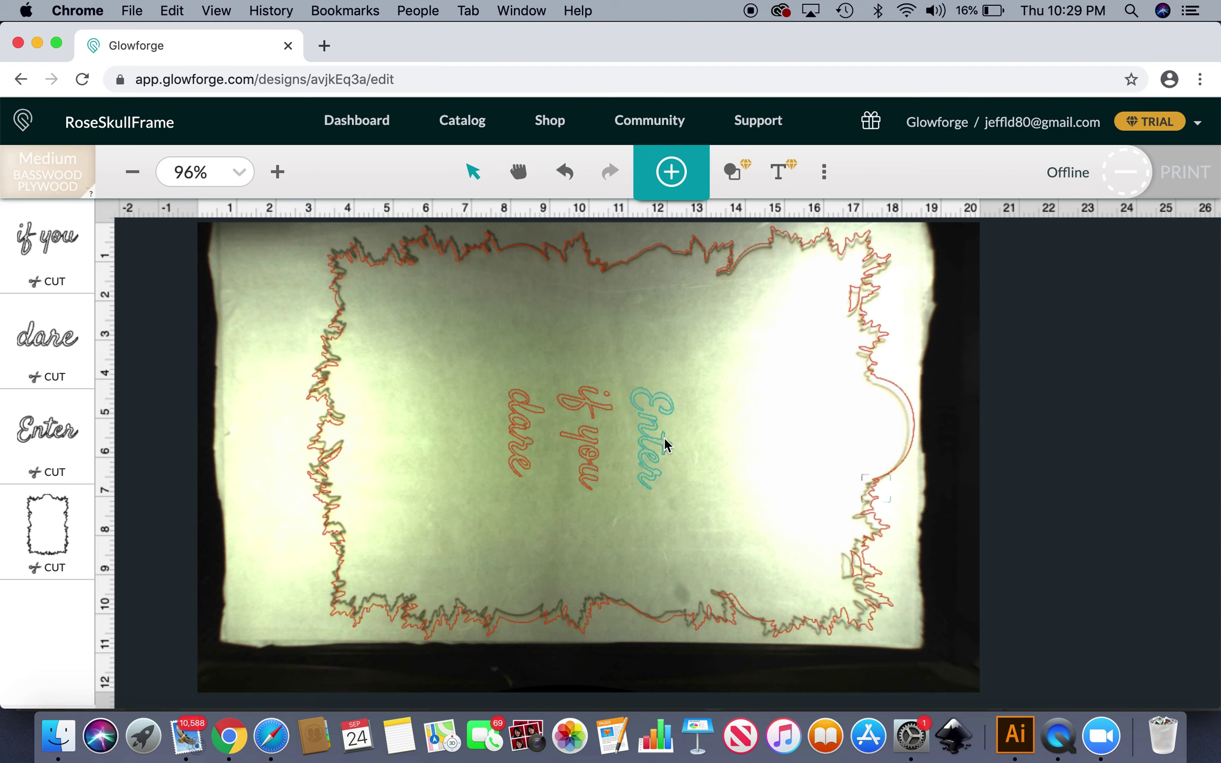
{"action": "left_click", "coordinate": [574, 448]}
{"action": "left_click", "coordinate": [524, 457]}
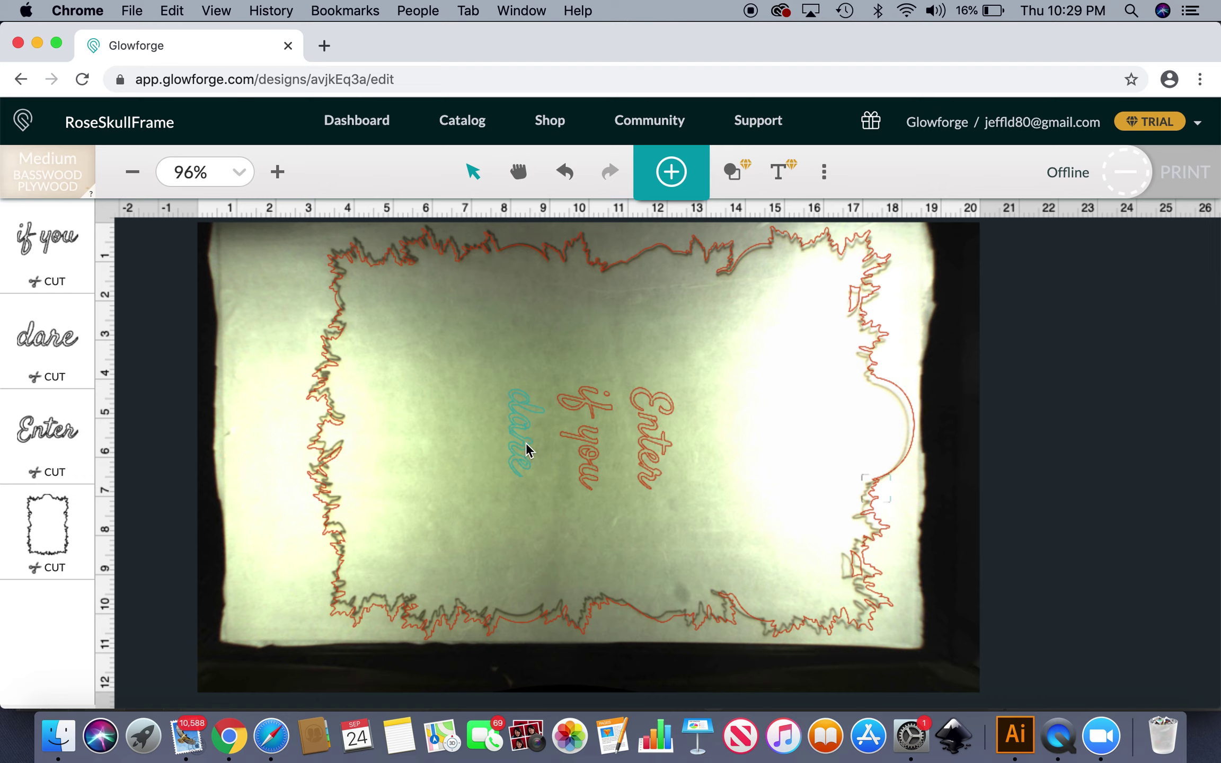
{"action": "left_click", "coordinate": [587, 449]}
{"action": "left_click", "coordinate": [657, 452]}
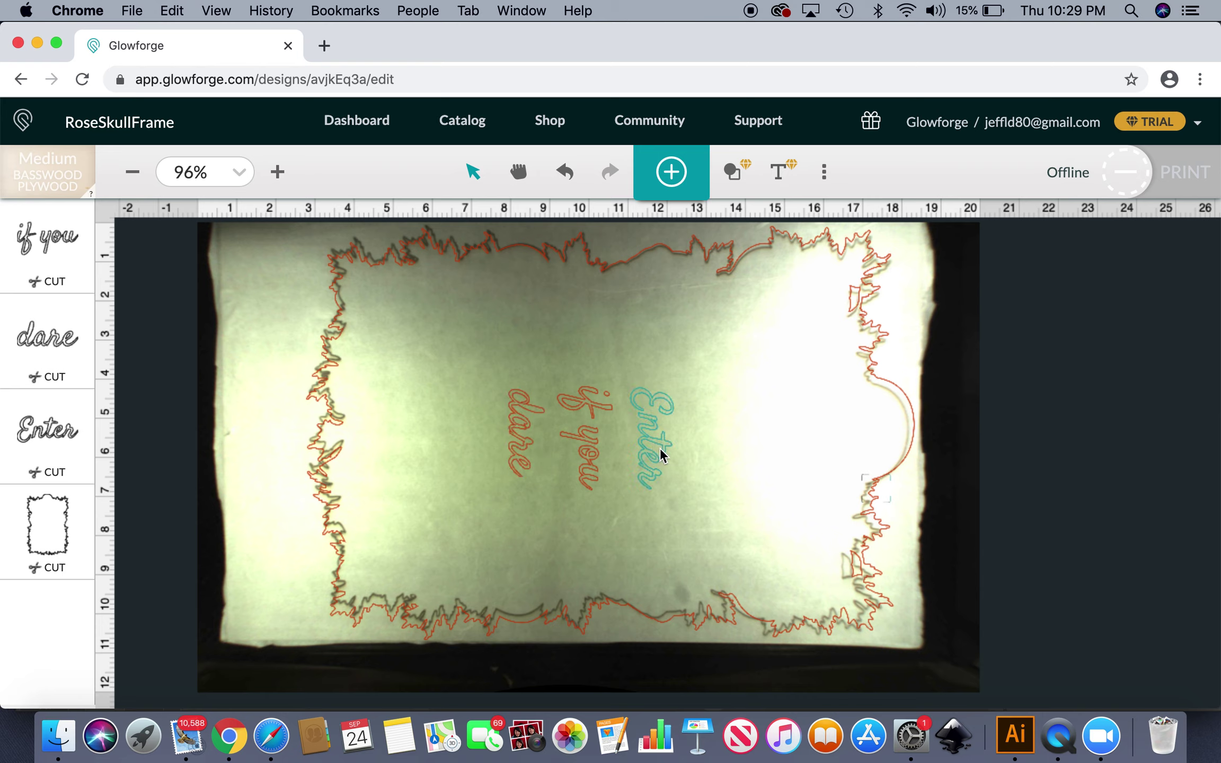
Import the artwork file RoseSkullOPENFrame.svg from the Frames folder into the design.
{"action": "left_click", "coordinate": [659, 253]}
{"action": "left_click", "coordinate": [672, 184]}
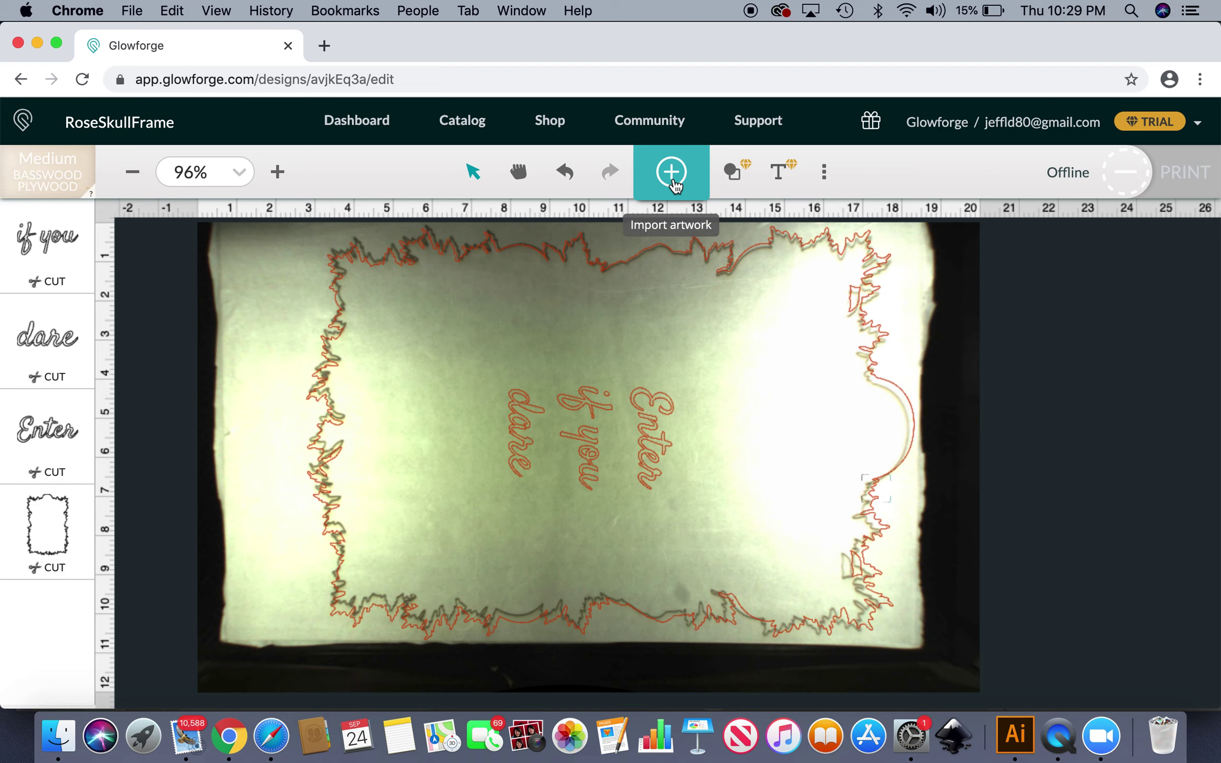
{"action": "left_click", "coordinate": [673, 184]}
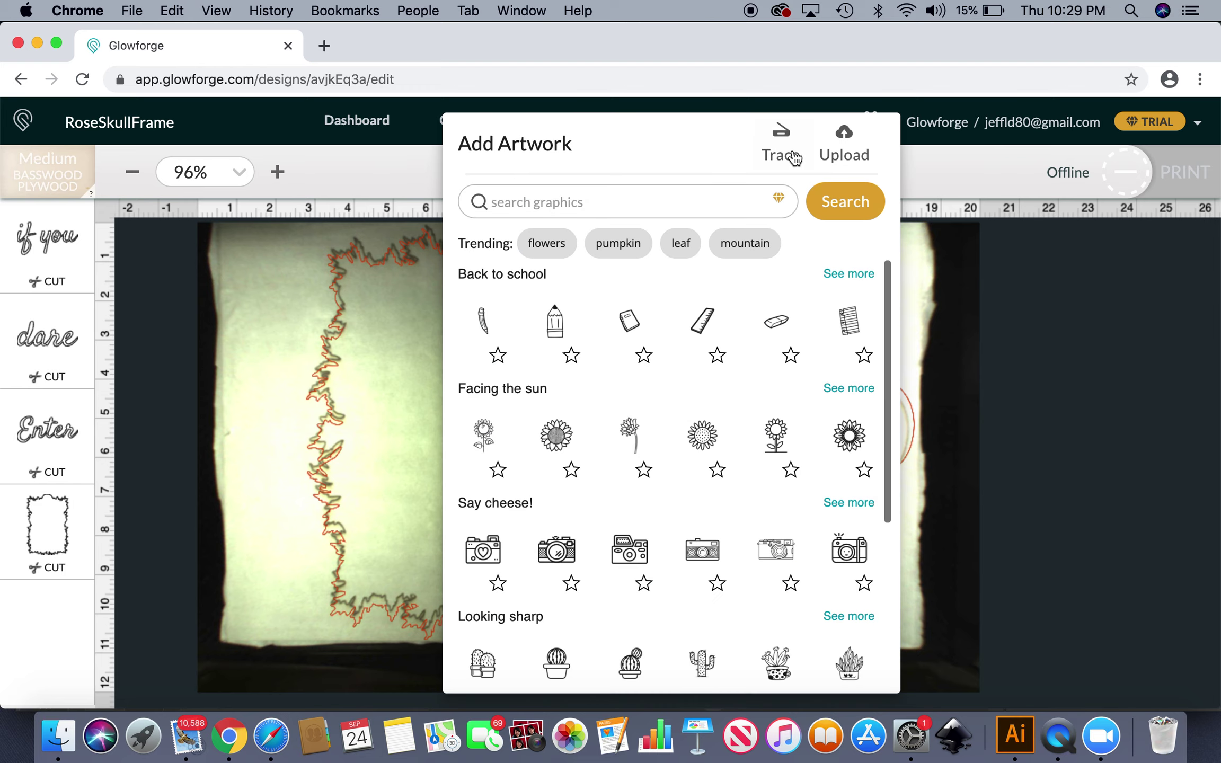
{"action": "left_click", "coordinate": [845, 141]}
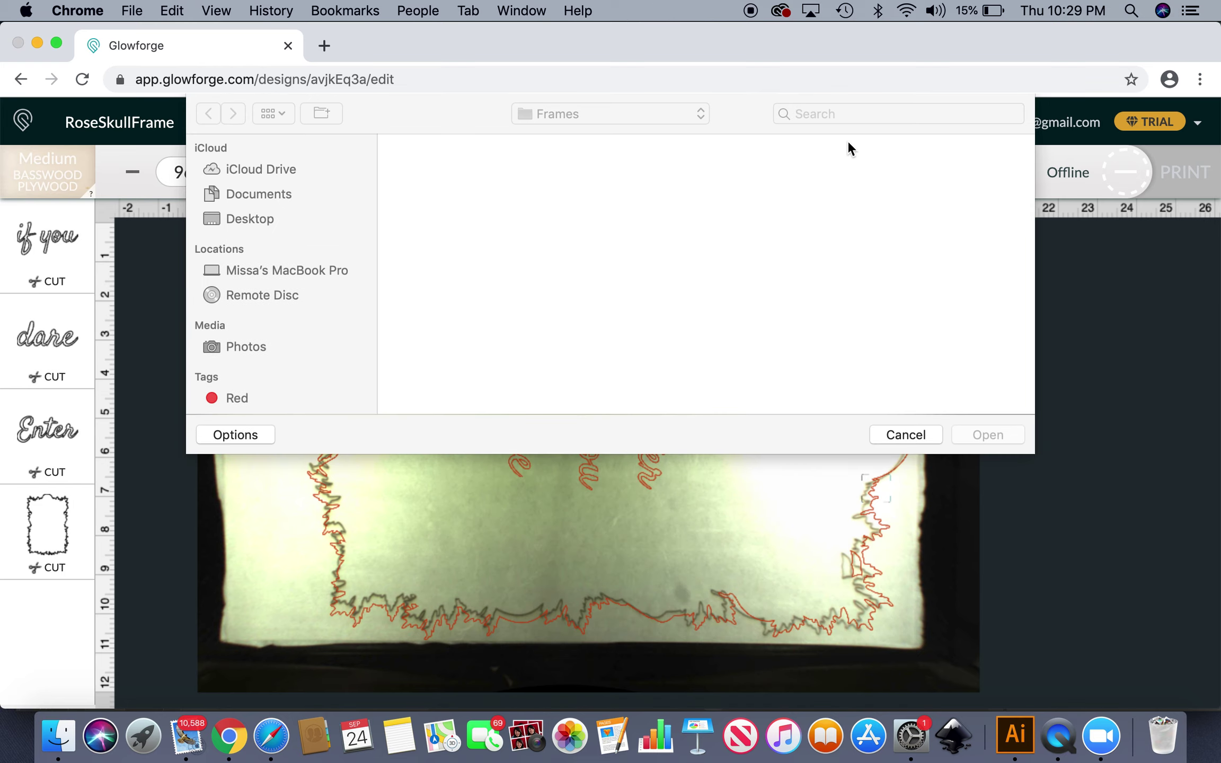
{"action": "left_click", "coordinate": [539, 180]}
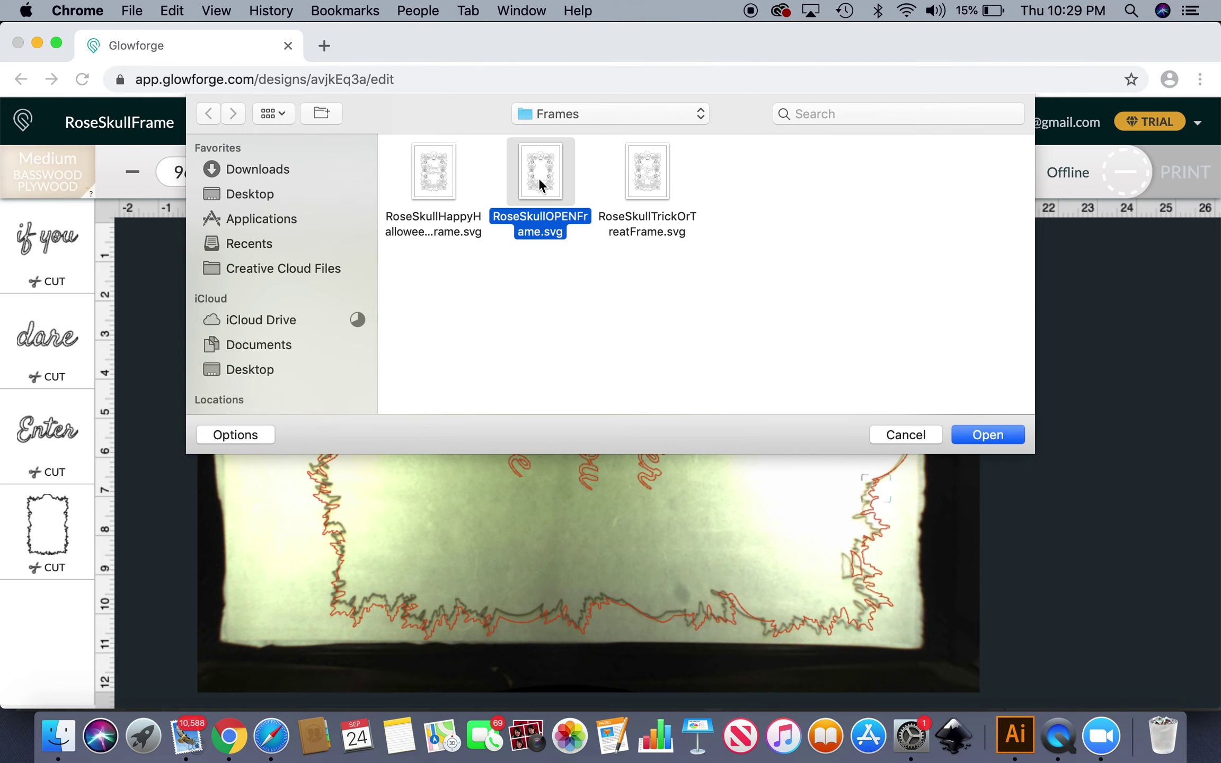
{"action": "left_click", "coordinate": [980, 435]}
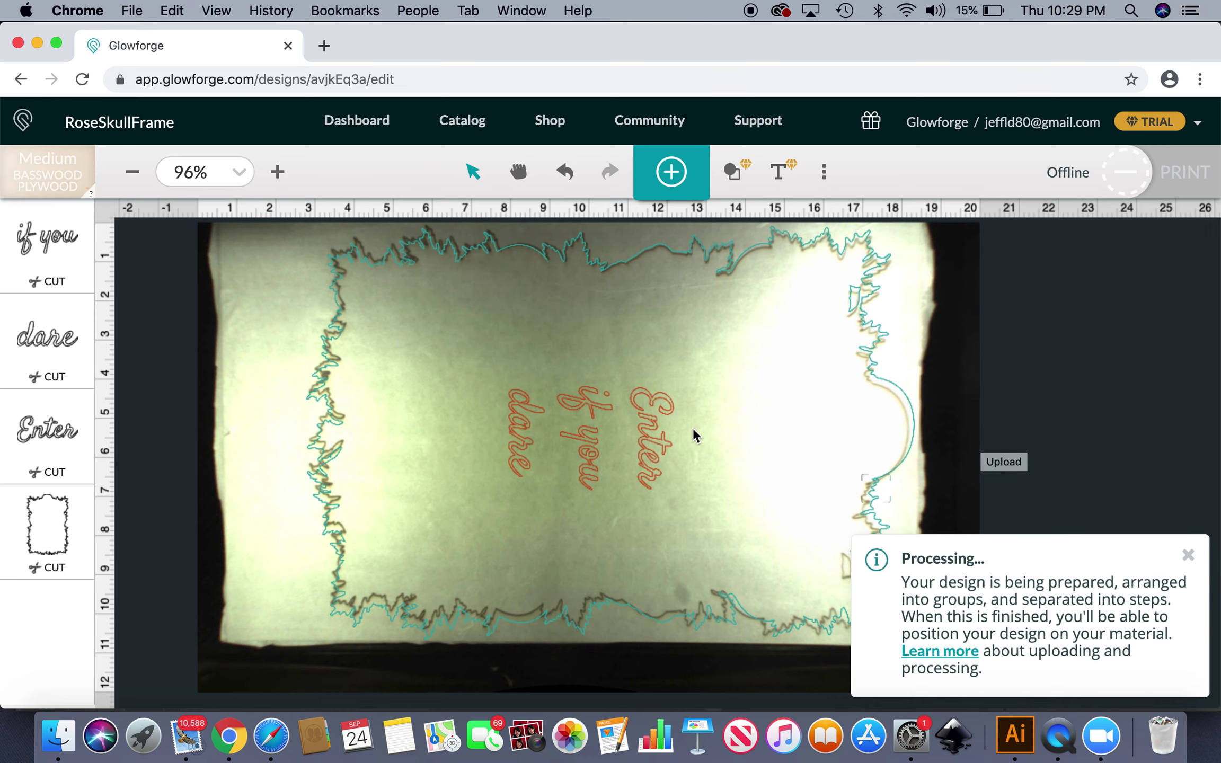
Rotate the imported rose-and-skull frame 90 degrees clockwise and place it over the frame outline, at about X 10.7 in, Y 5.4 in.
{"action": "scroll", "coordinate": [692, 427], "scroll_direction": "down", "scroll_amount": 3}
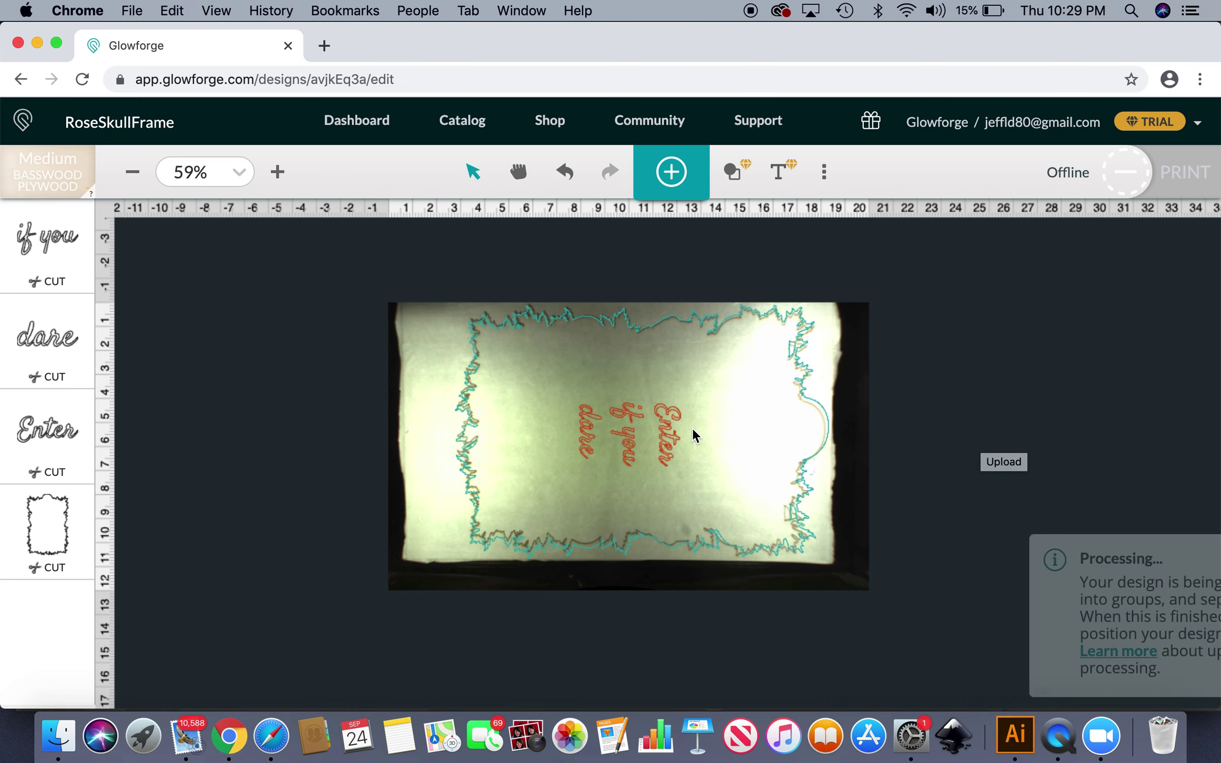
{"action": "scroll", "coordinate": [693, 427], "scroll_direction": "down", "scroll_amount": 3}
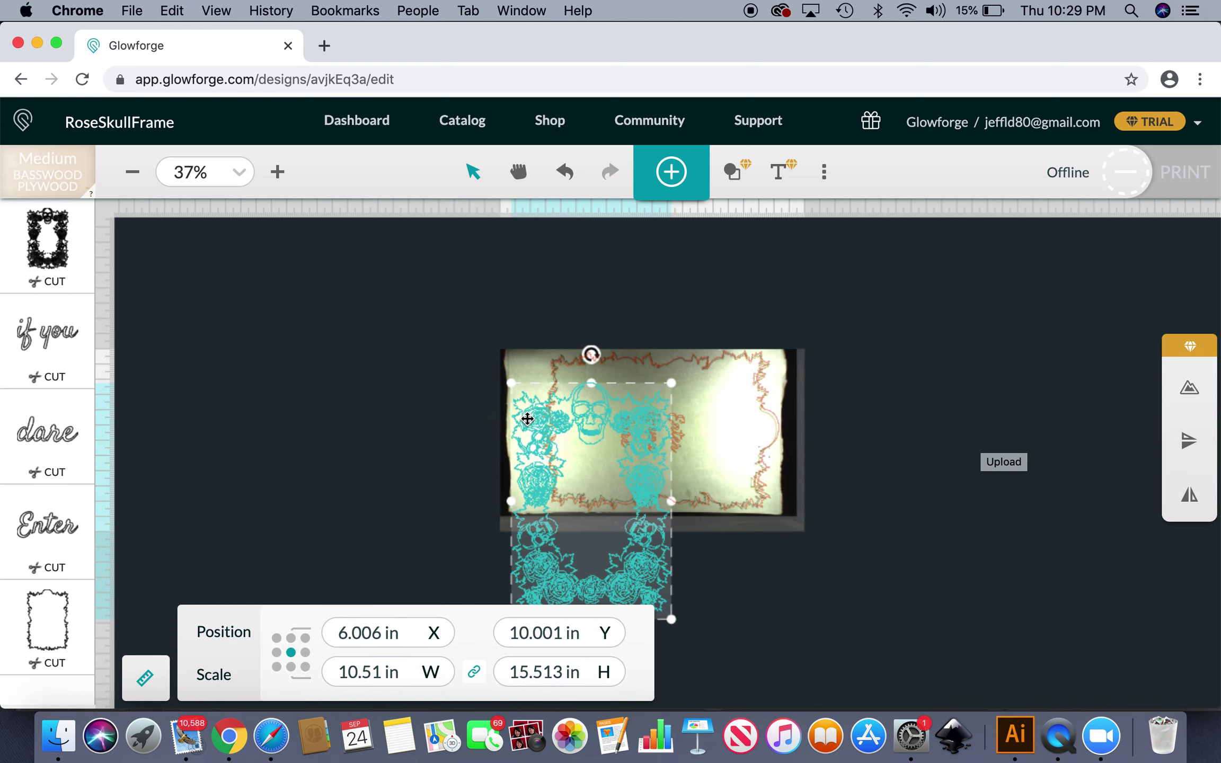
{"action": "left_click_drag", "start_coordinate": [407, 382], "coordinate": [363, 376]}
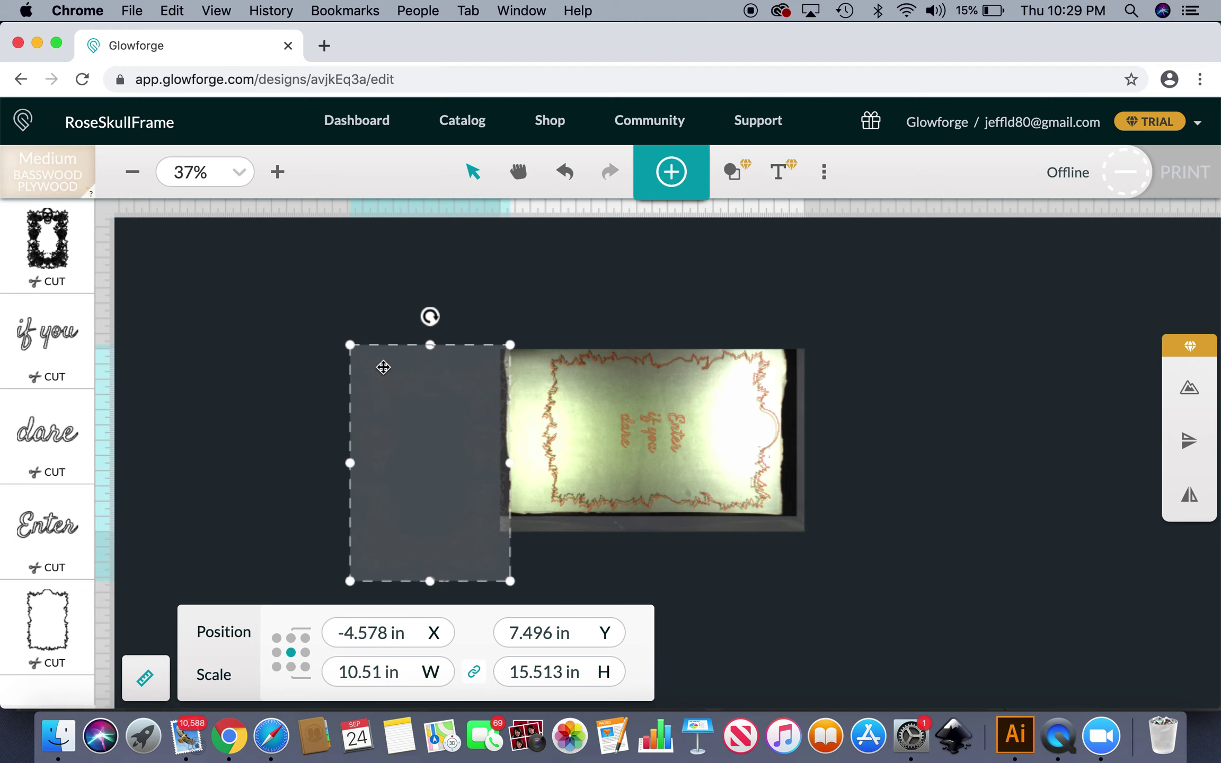
{"action": "left_click_drag", "start_coordinate": [429, 316], "coordinate": [624, 457]}
{"action": "left_click_drag", "start_coordinate": [504, 415], "coordinate": [718, 387]}
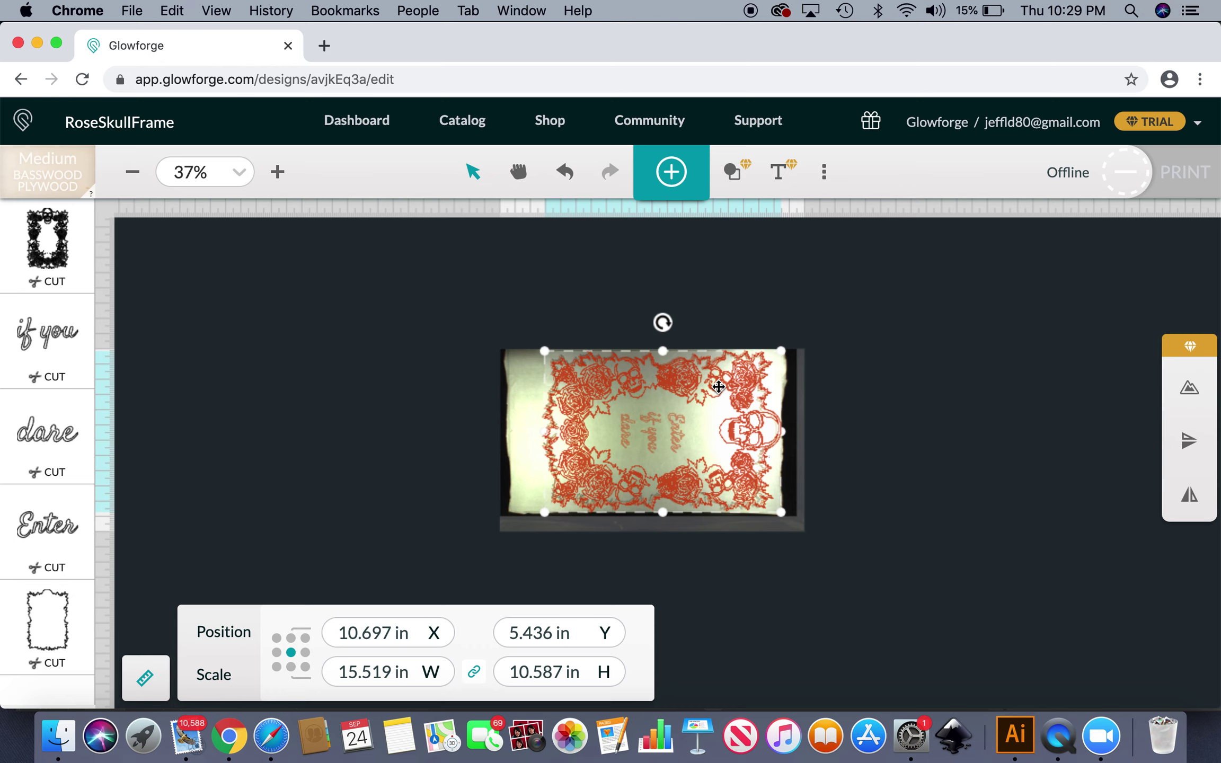
Nudge the rose-and-skull frame left to X 10.587 in so it lines up with the backing outline.
{"action": "scroll", "coordinate": [675, 424], "scroll_direction": "up", "scroll_amount": 5}
{"action": "scroll", "coordinate": [675, 424], "scroll_direction": "up", "scroll_amount": 5}
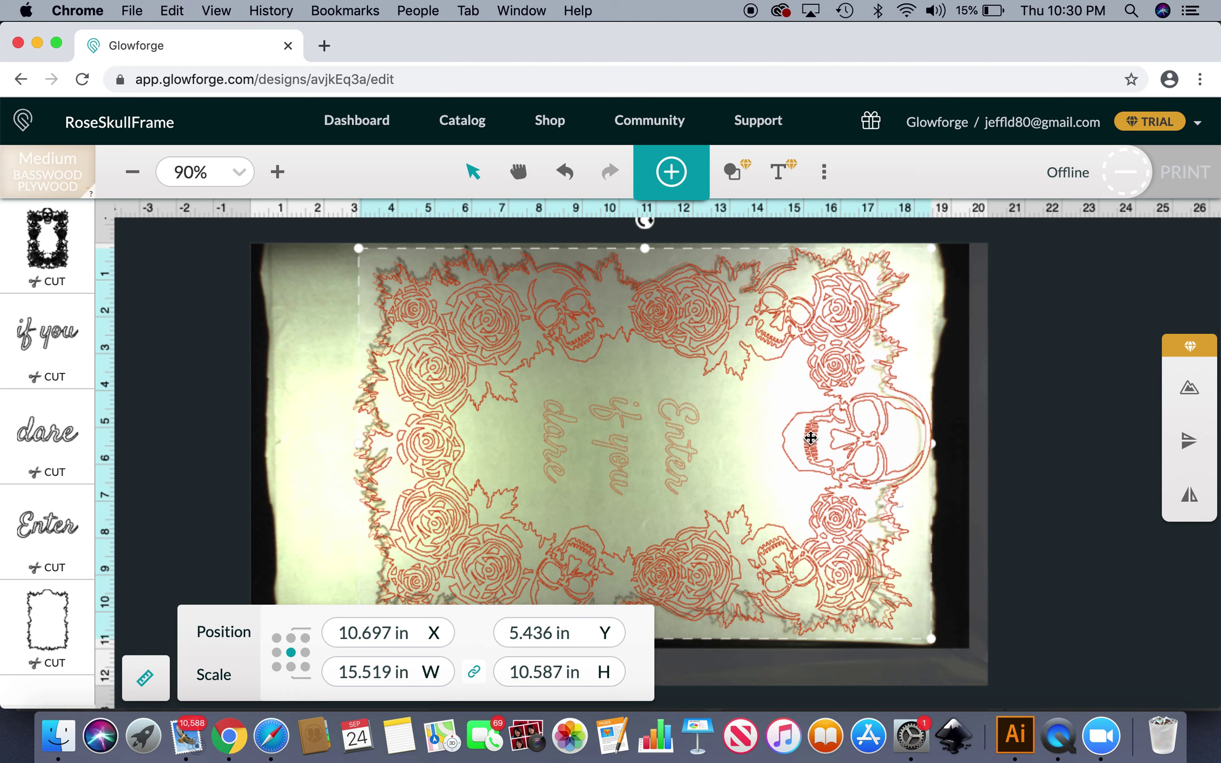
{"action": "key", "text": "Left"}
{"action": "key", "text": "Left"}
{"action": "key", "text": "Left"}
{"action": "key", "text": "Left"}
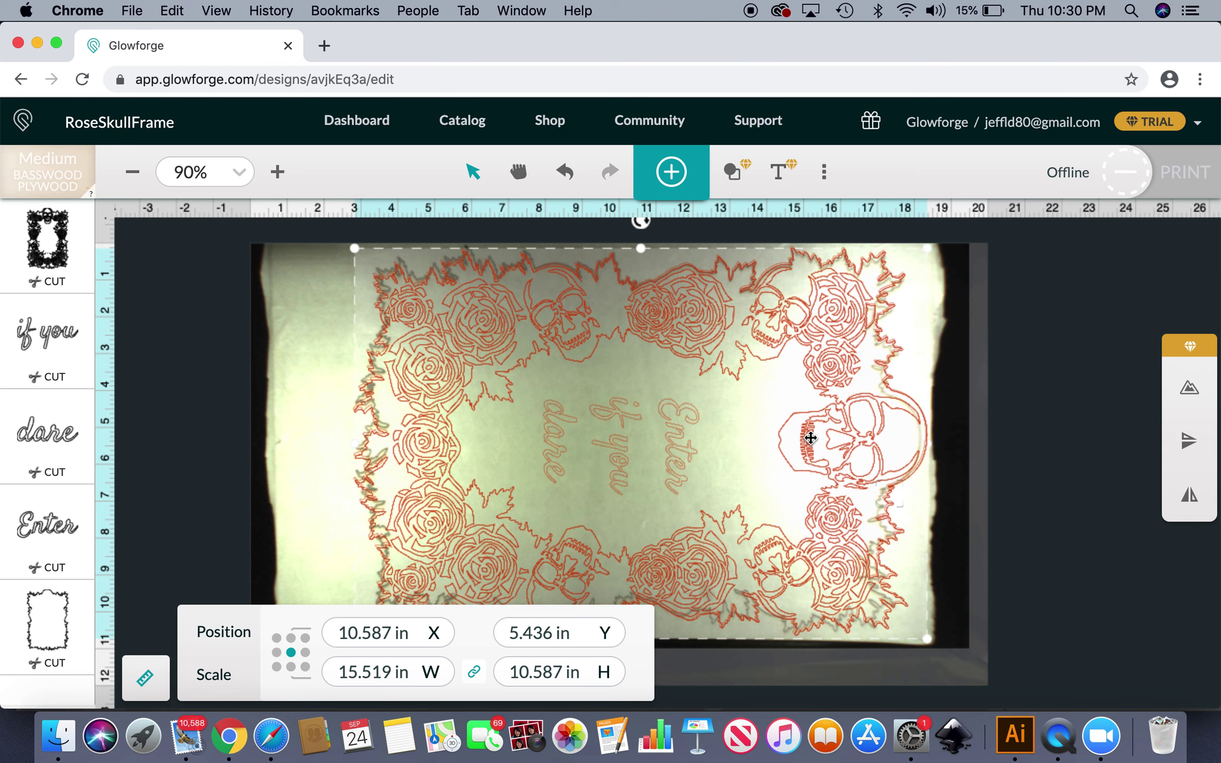
{"action": "key", "text": "Down"}
{"action": "key", "text": "Up"}
{"action": "left_click", "coordinate": [335, 474]}
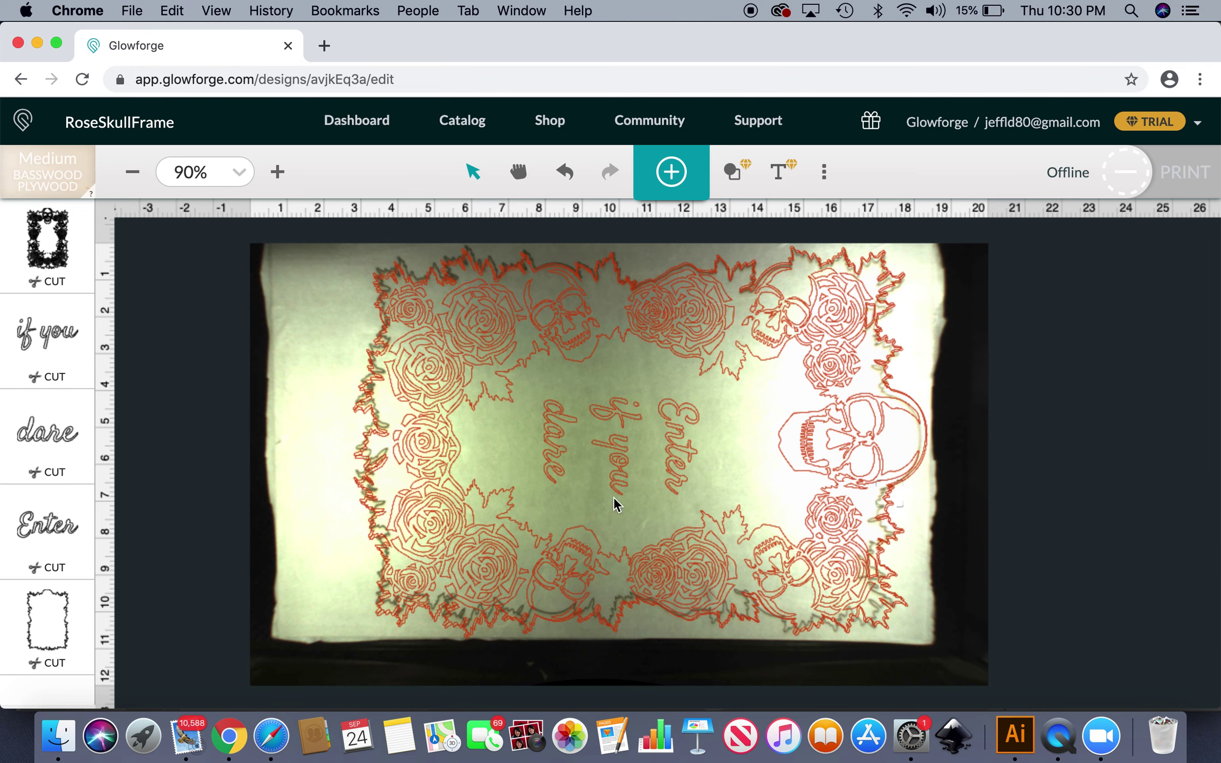
Enlarge the three text lines together to about 5.19 by 3.24 in and center them in the frame's opening.
{"action": "left_click", "coordinate": [676, 456]}
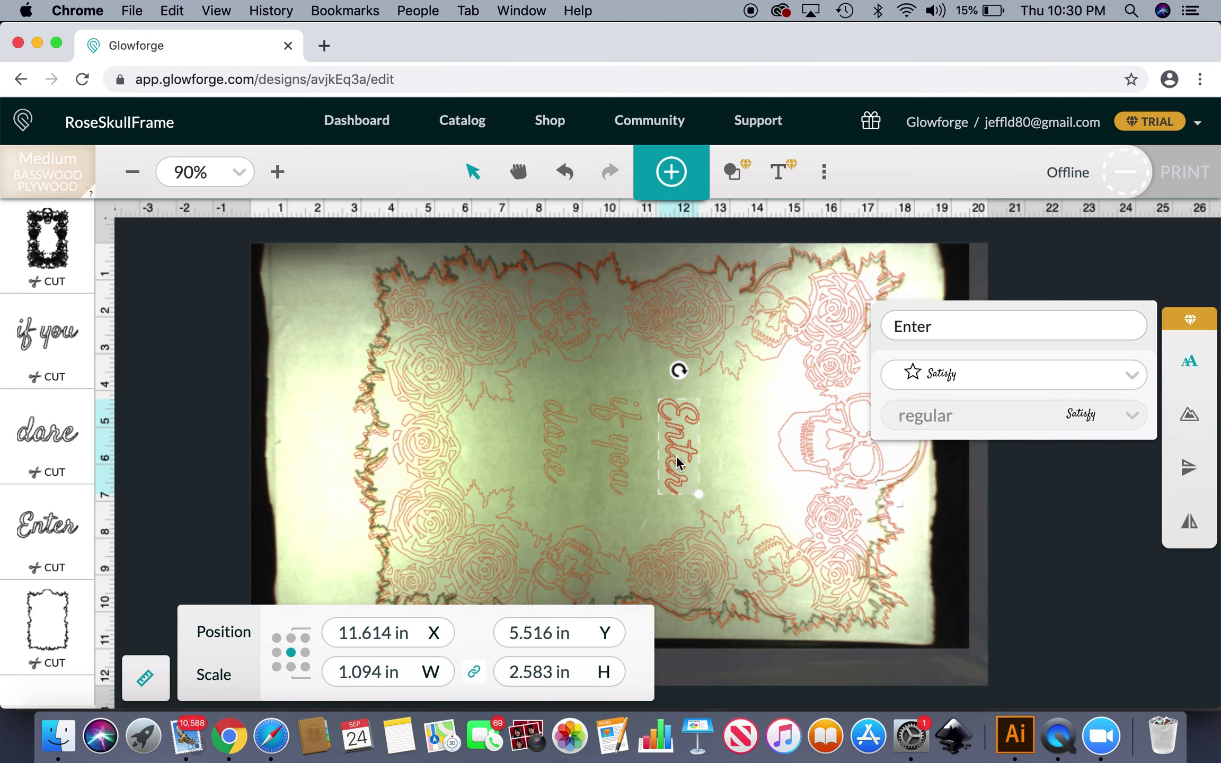
{"action": "left_click", "coordinate": [615, 451], "text": "shift"}
{"action": "left_click", "coordinate": [553, 446], "text": "shift"}
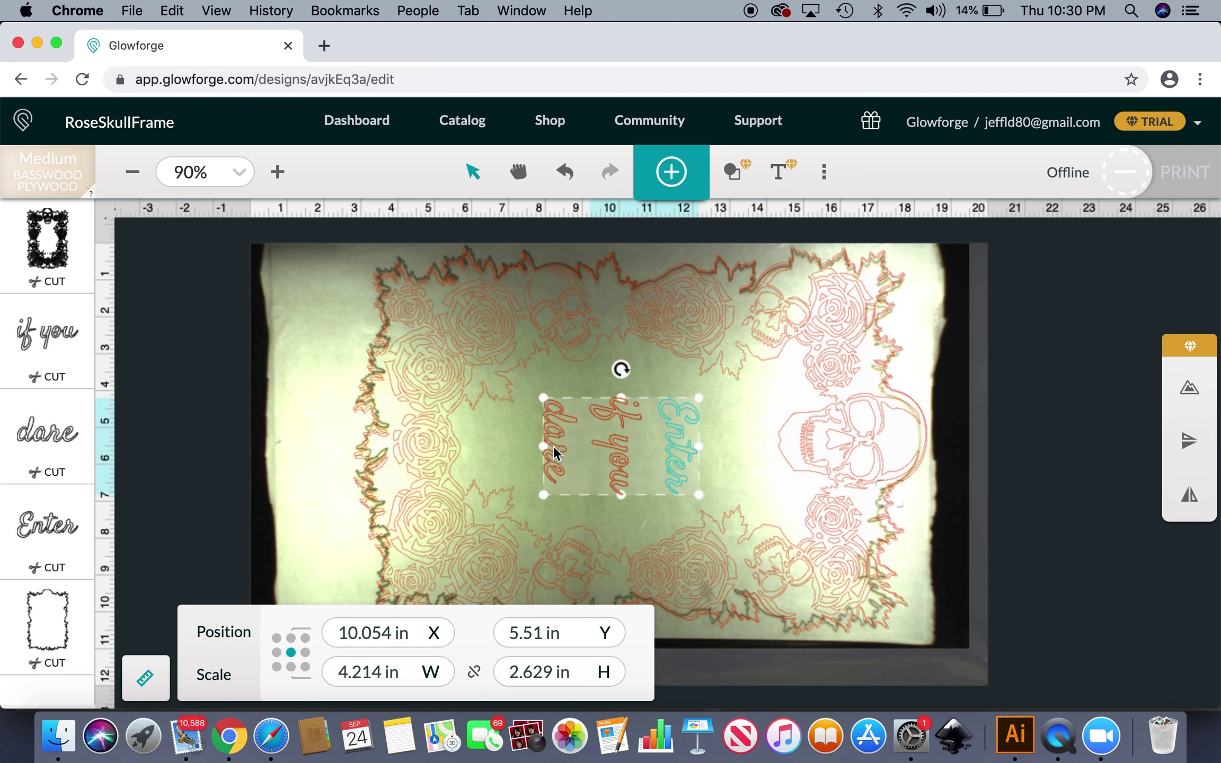
{"action": "left_click_drag", "start_coordinate": [543, 398], "coordinate": [504, 362]}
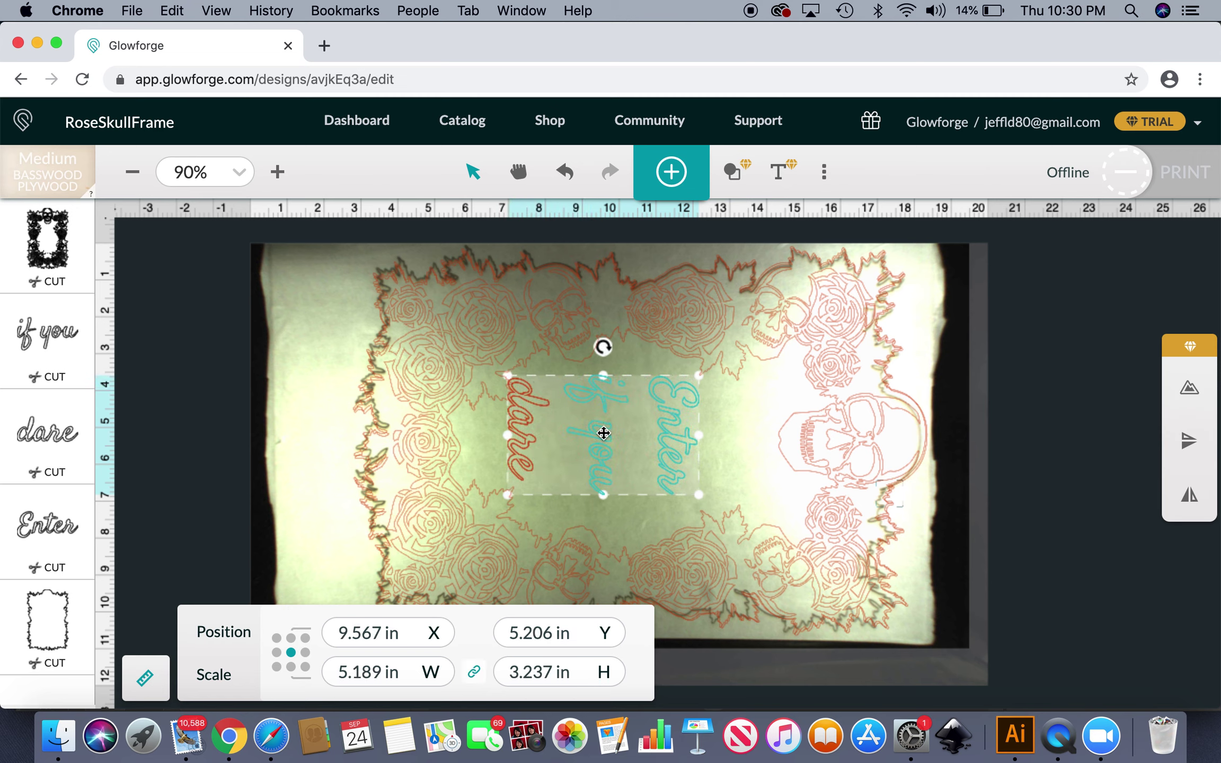
{"action": "left_click_drag", "start_coordinate": [600, 445], "coordinate": [636, 454]}
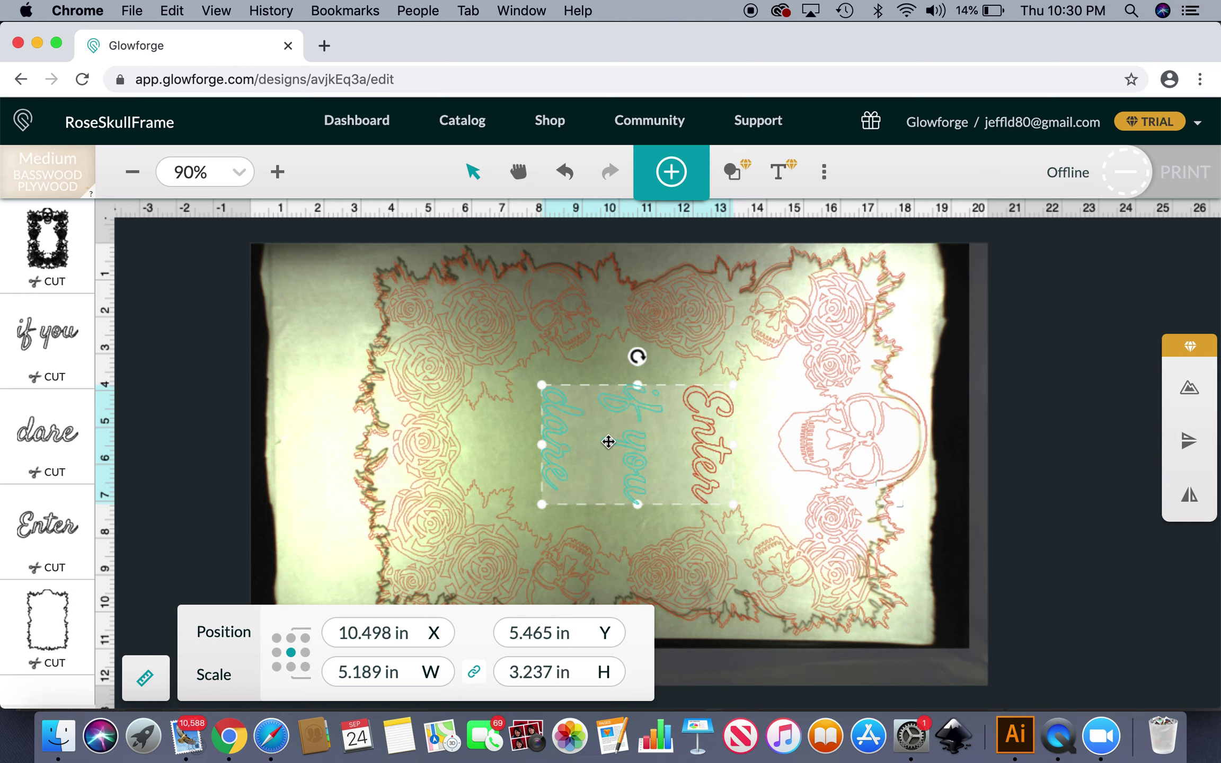
{"action": "left_click", "coordinate": [508, 428]}
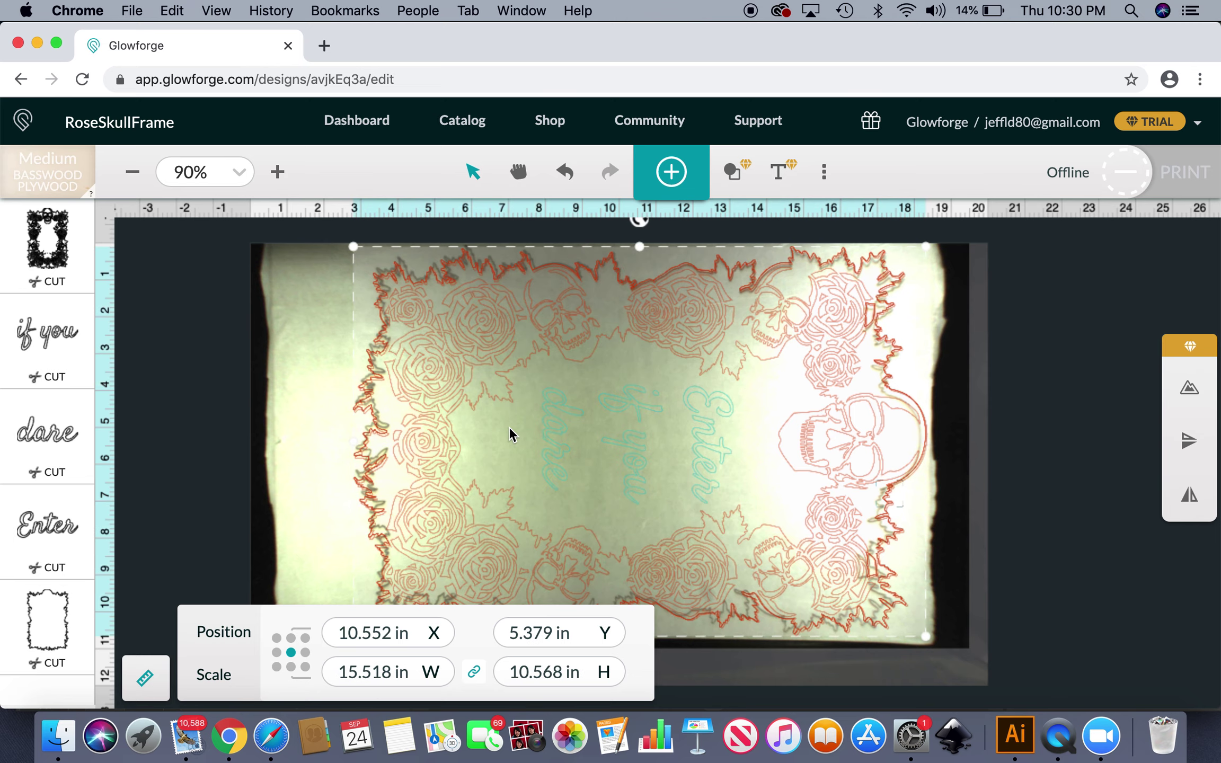
{"action": "left_click", "coordinate": [317, 427]}
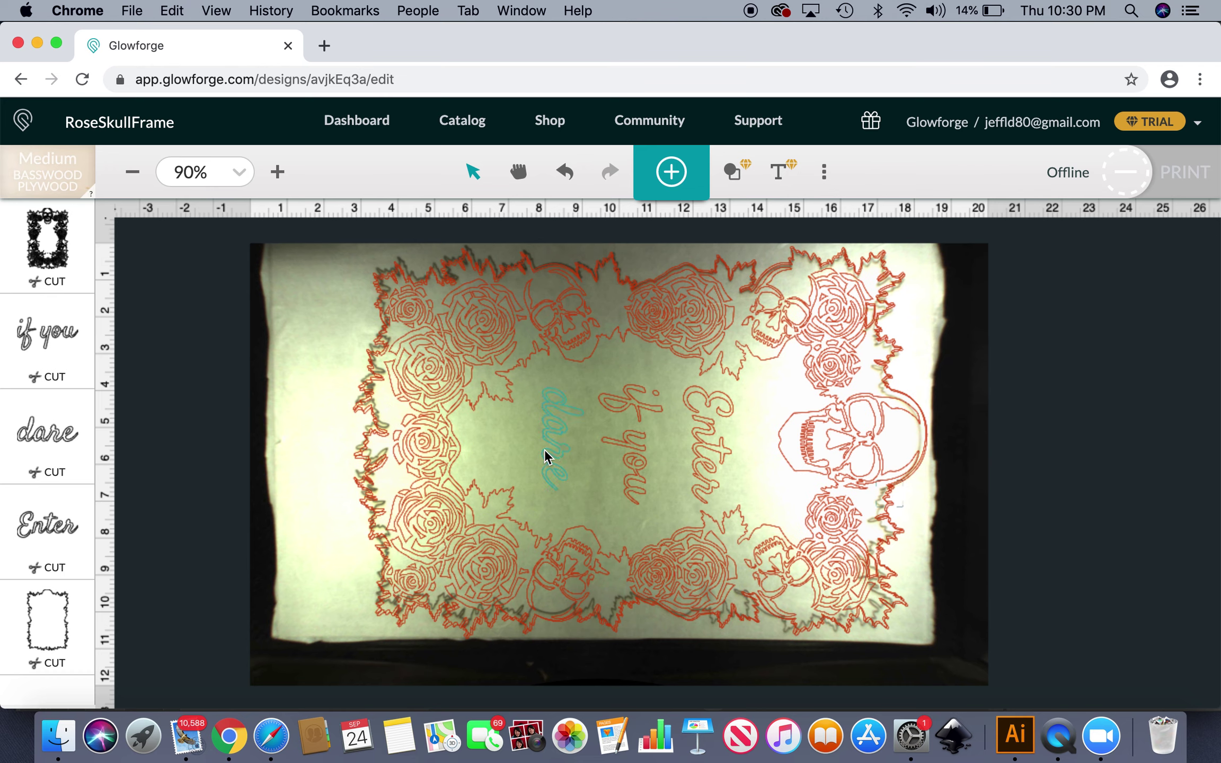
Delete the rose-and-skull frame and the frame outline, keeping only the text.
{"action": "left_click", "coordinate": [430, 373]}
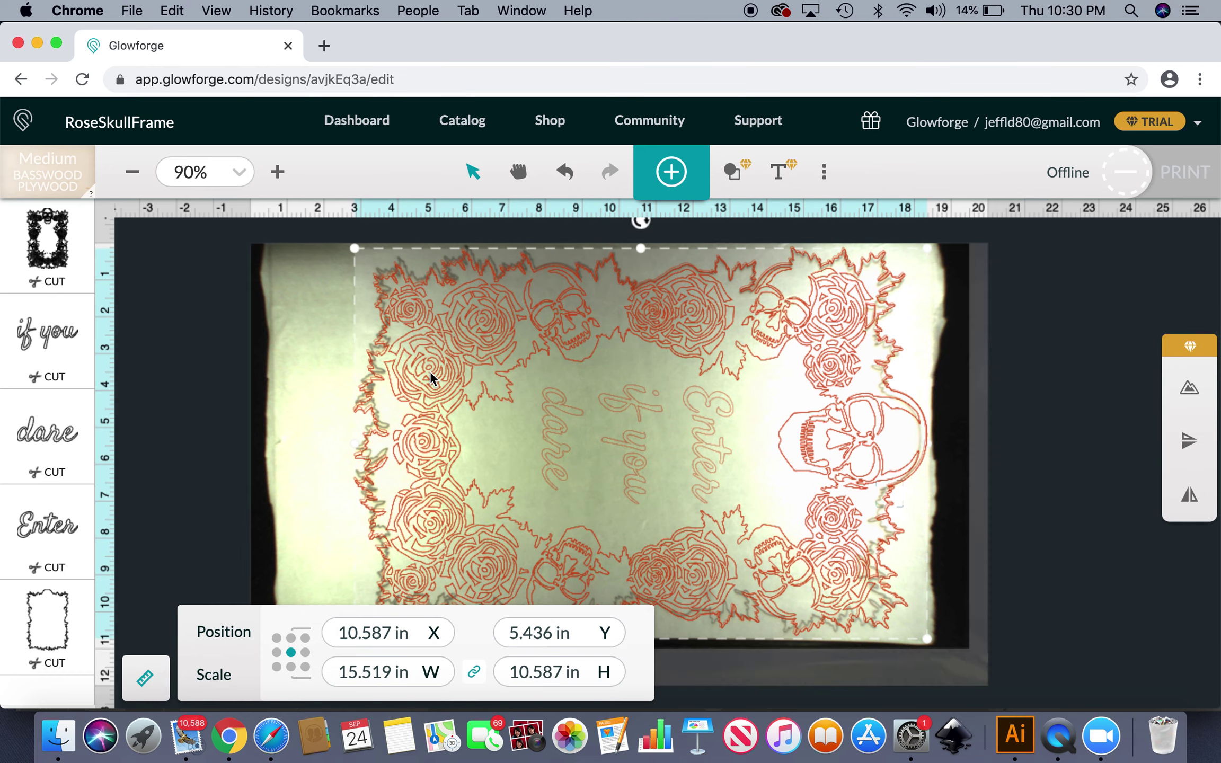
{"action": "key", "text": "Delete"}
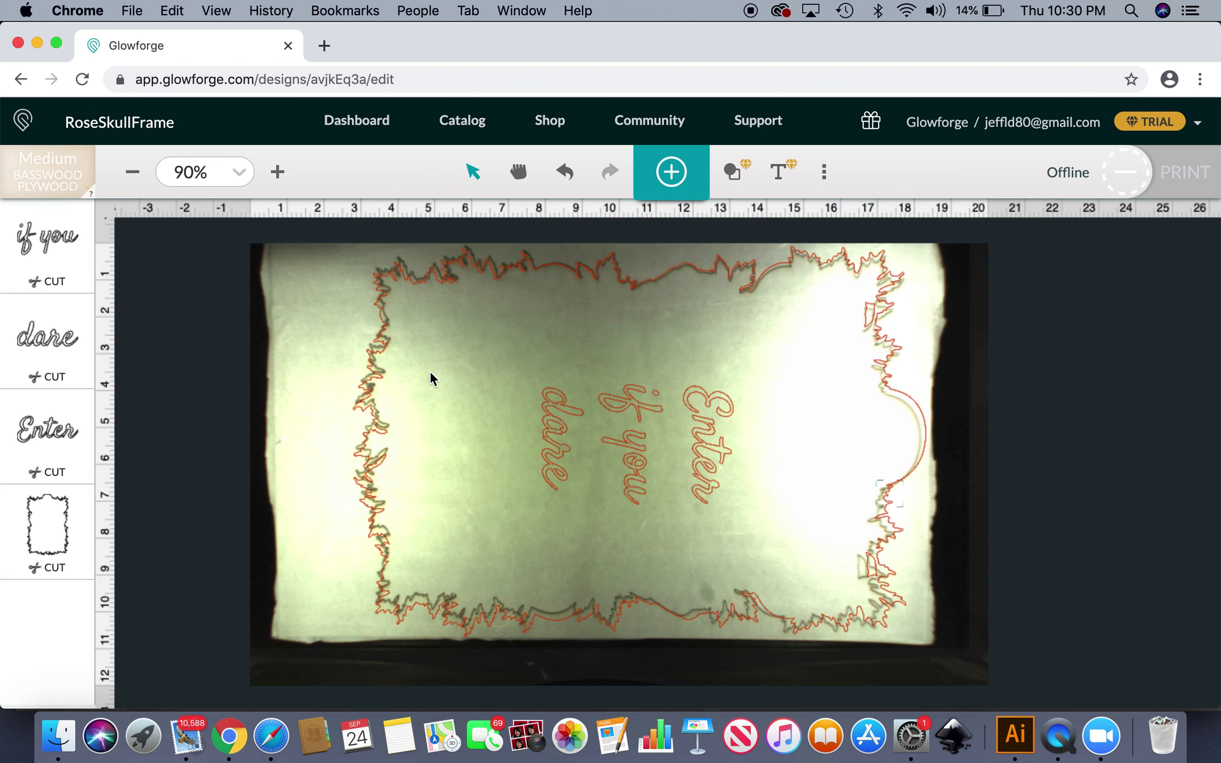
{"action": "left_click", "coordinate": [370, 387]}
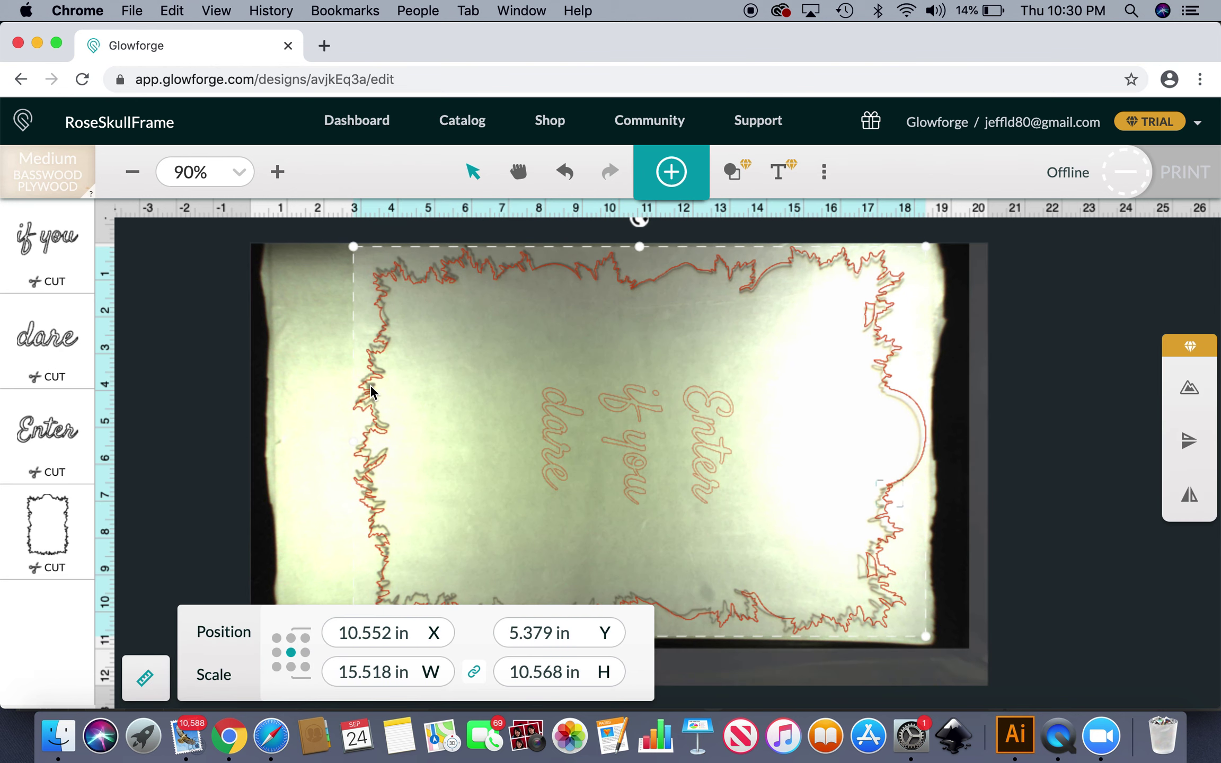
{"action": "key", "text": "Delete"}
Select the three text lines together and reposition them at about X 10.45 in, Y 5.52 in on the cut backing.
{"action": "left_click_drag", "start_coordinate": [487, 348], "coordinate": [714, 447]}
{"action": "left_click", "coordinate": [750, 507]}
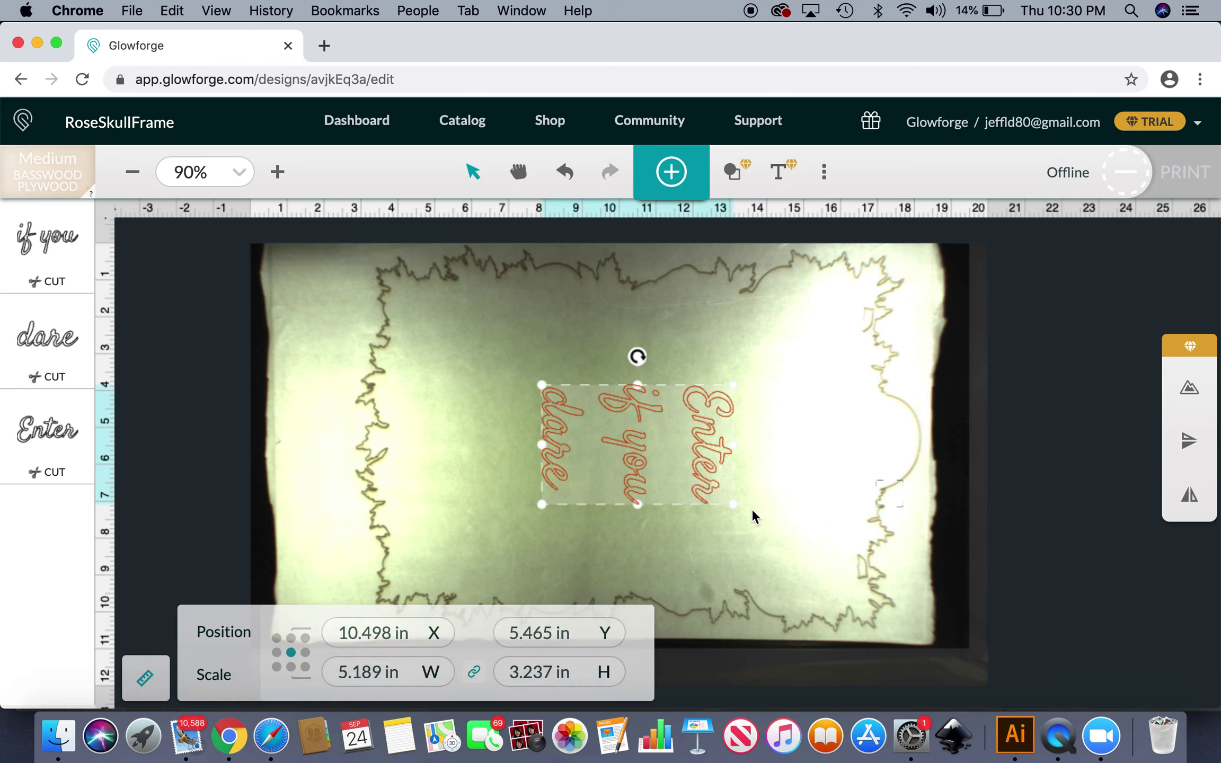
{"action": "left_click_drag", "start_coordinate": [610, 453], "coordinate": [635, 465]}
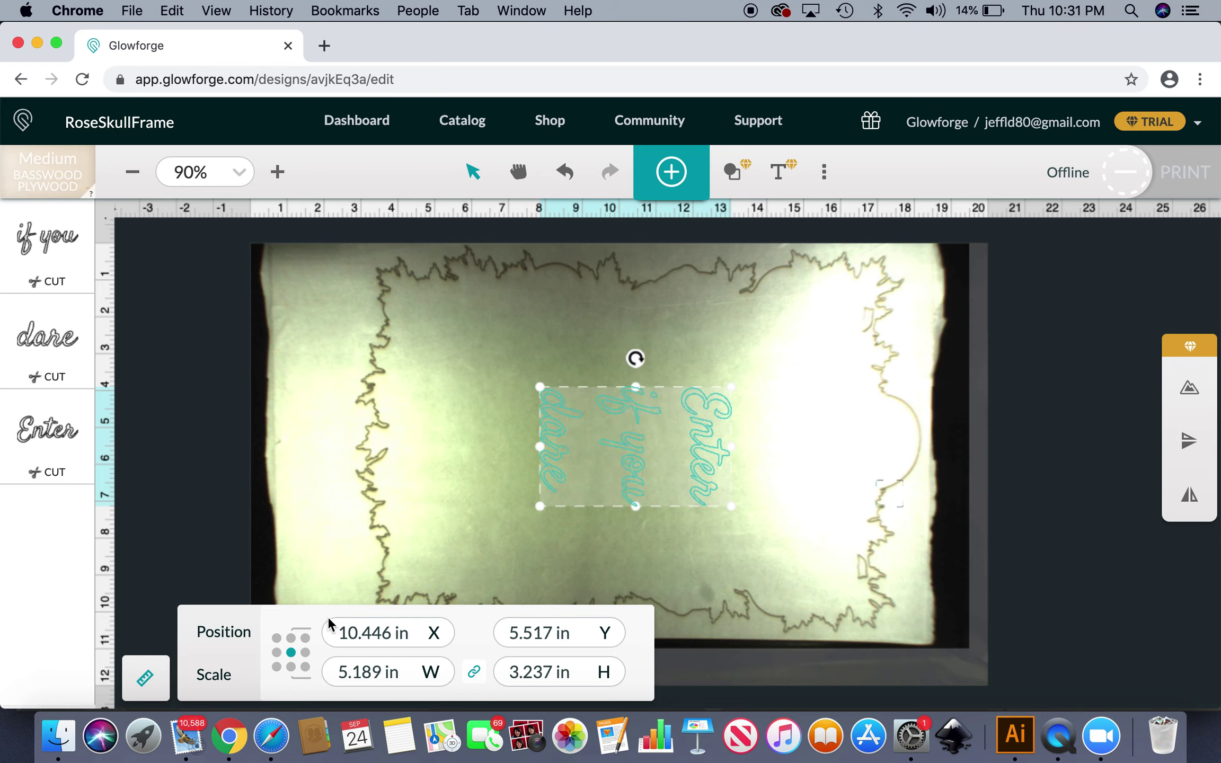
{"action": "left_click", "coordinate": [491, 353]}
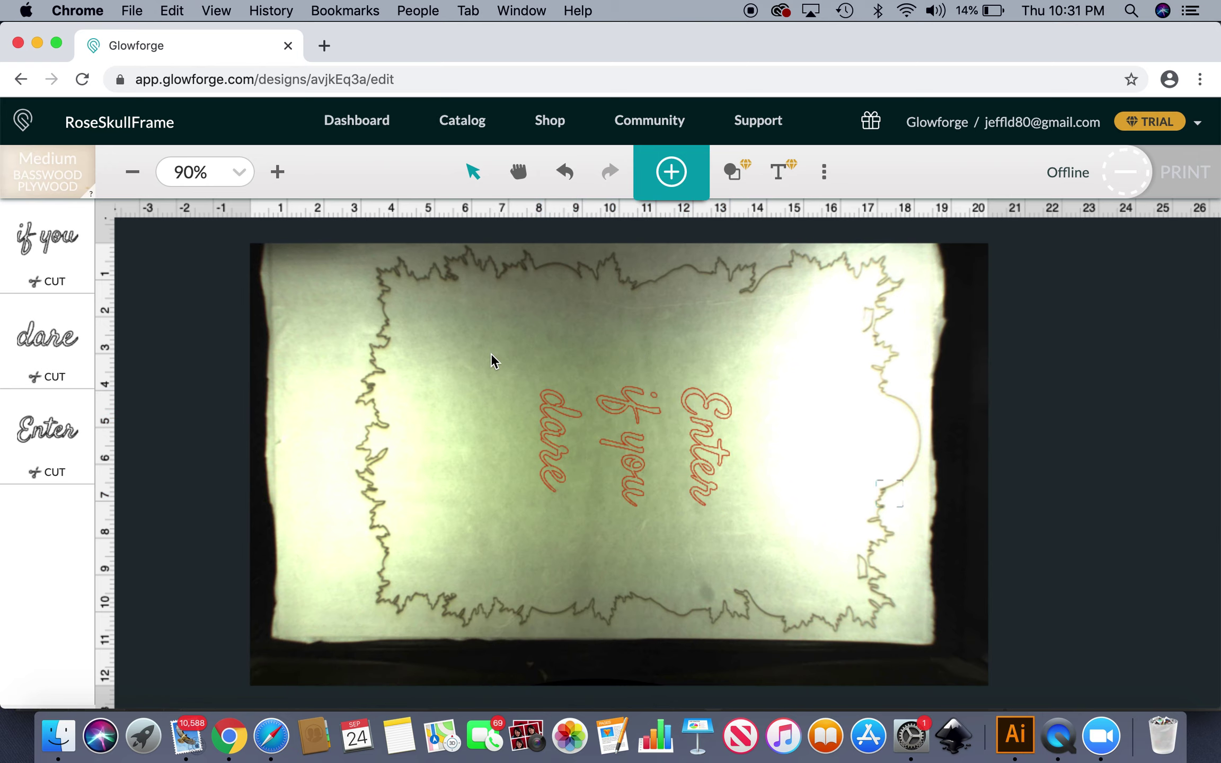